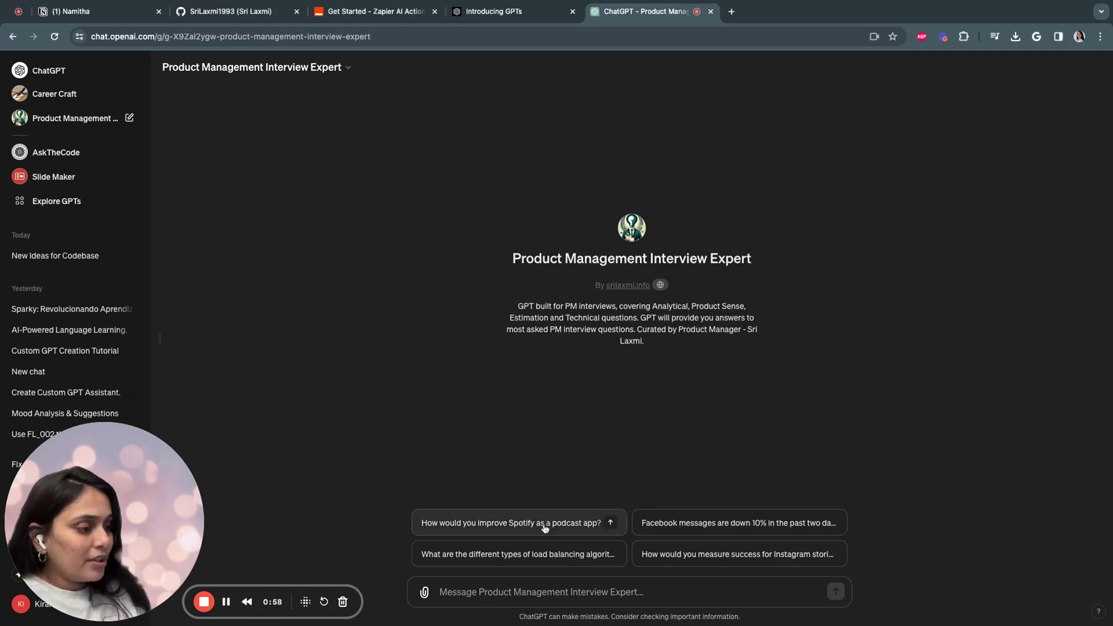
- Ask the GPT how to improve Spotify as a podcast app and read its answer
{"action": "left_click", "coordinate": [545, 525]}
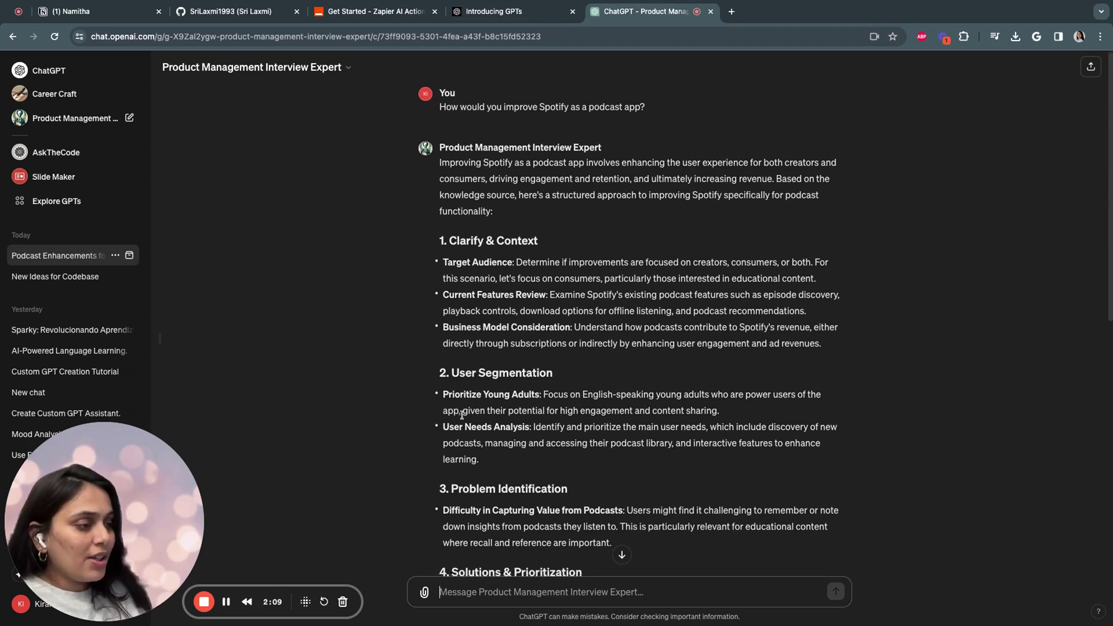
{"action": "scroll", "coordinate": [463, 415], "scroll_direction": "down", "scroll_amount": 3}
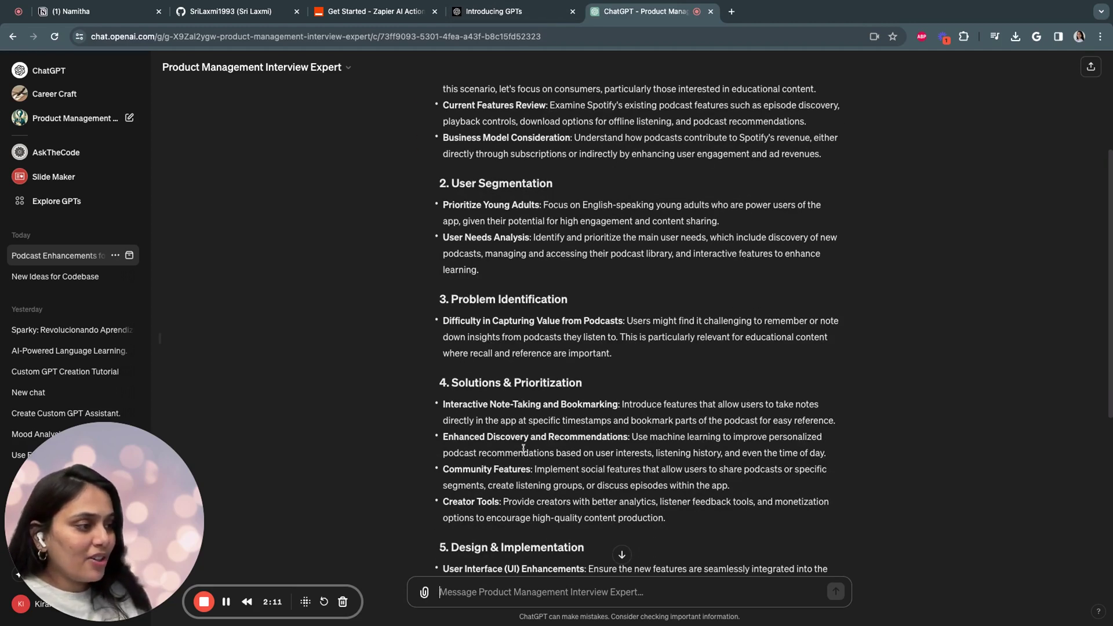
{"action": "scroll", "coordinate": [523, 459], "scroll_direction": "down", "scroll_amount": 5}
{"action": "scroll", "coordinate": [523, 459], "scroll_direction": "up", "scroll_amount": 10}
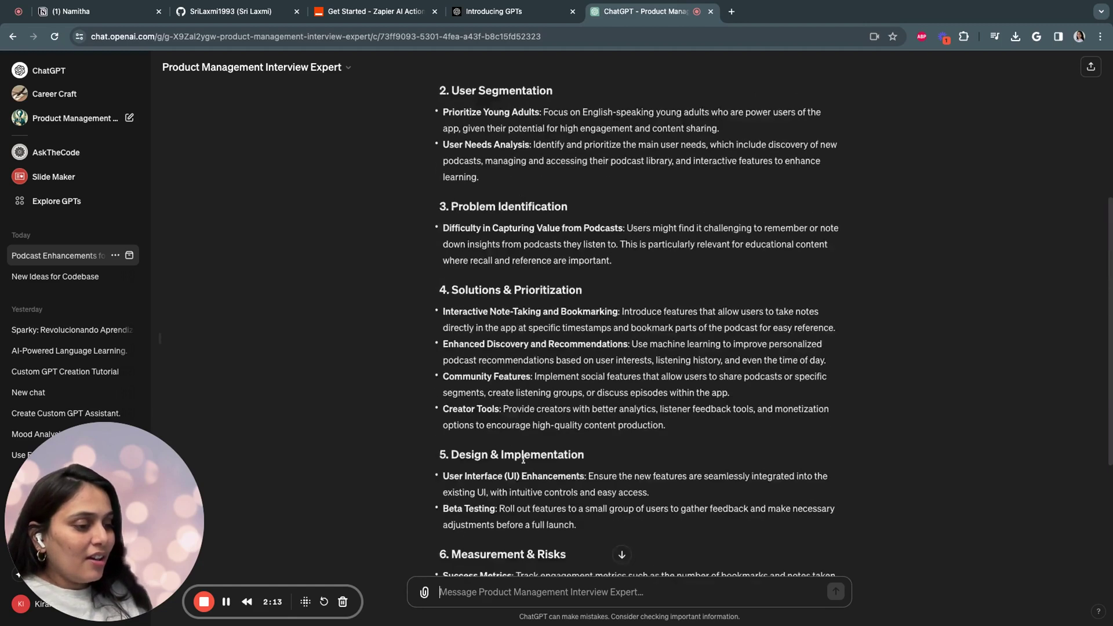
- In a fresh chat with the interview expert, ask about types of load balancing algorithms
{"action": "left_click", "coordinate": [56, 37]}
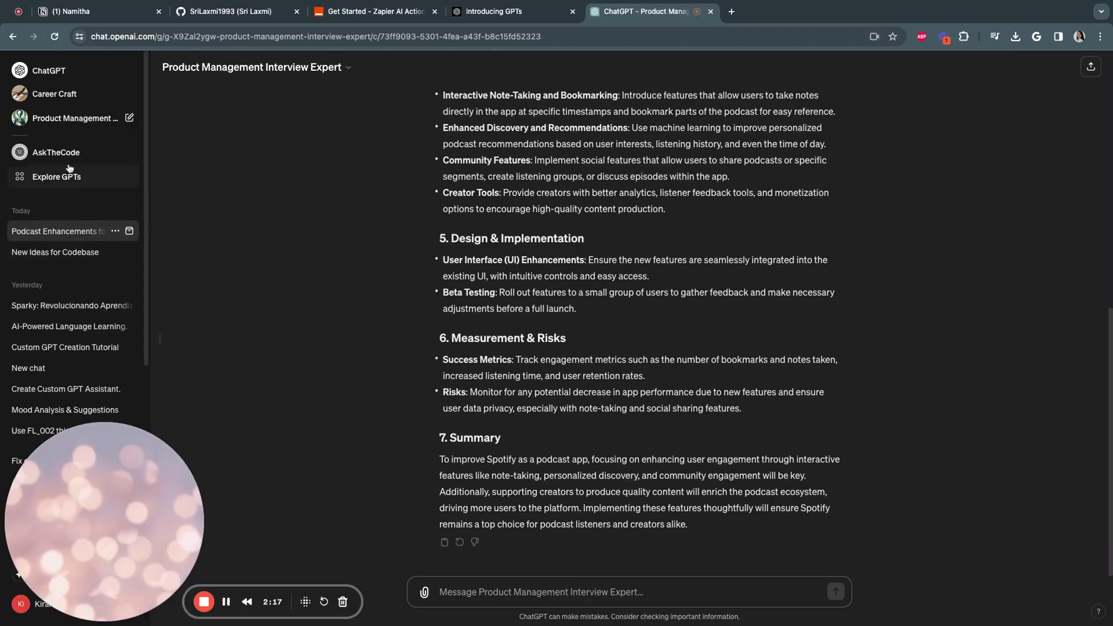
{"action": "left_click", "coordinate": [71, 118]}
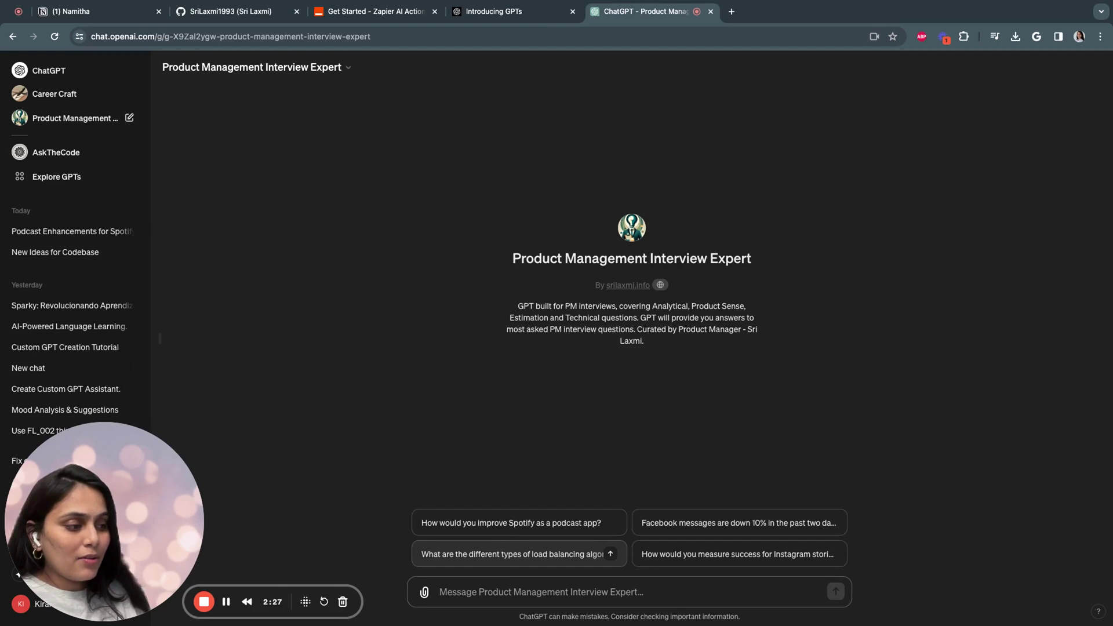
{"action": "left_click", "coordinate": [611, 553]}
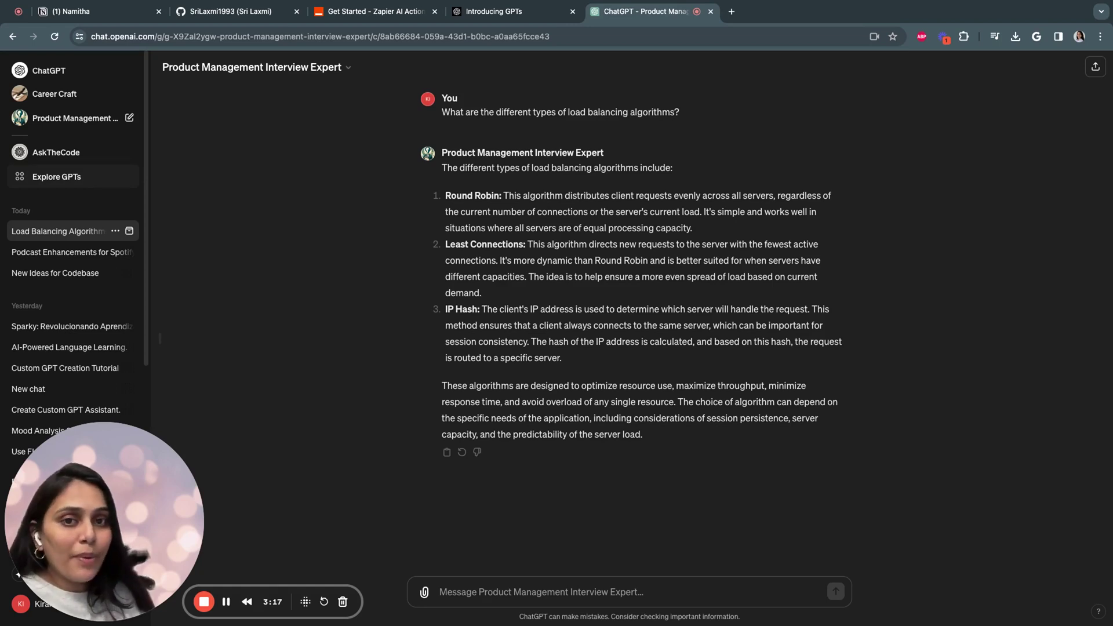
- Browse the public GPT directory and the list of your own GPTs
{"action": "left_click", "coordinate": [61, 176]}
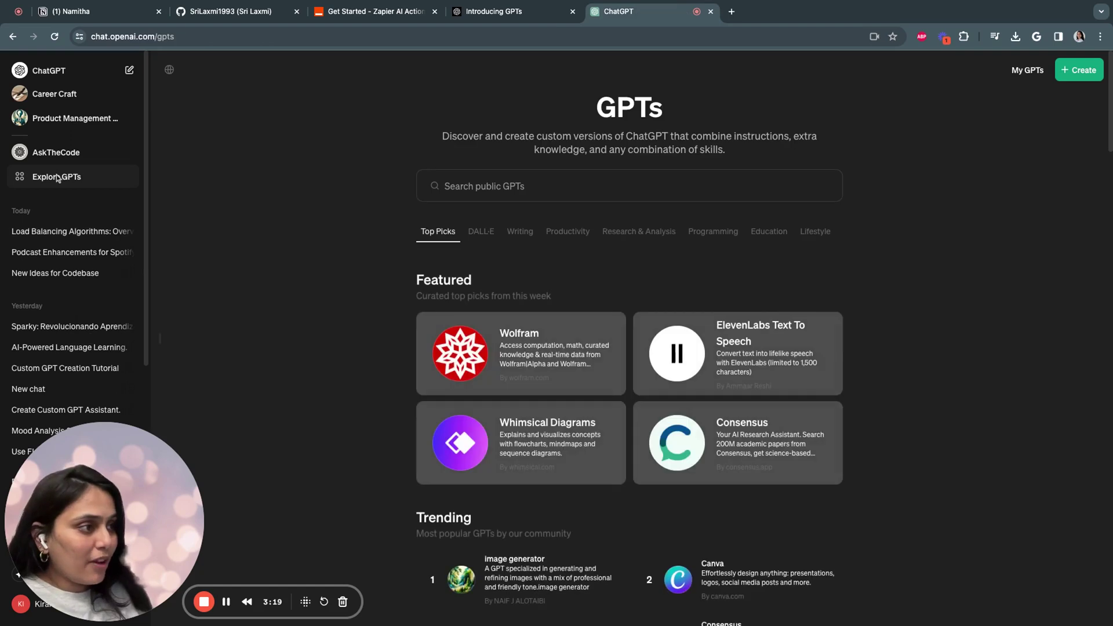
{"action": "left_click", "coordinate": [1033, 73]}
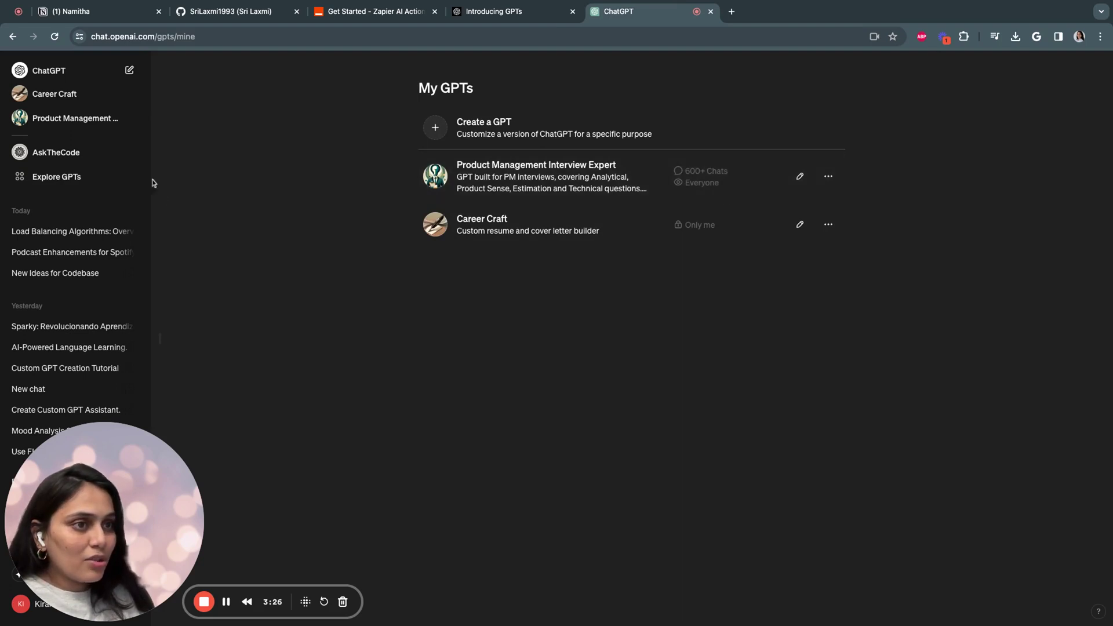
{"action": "left_click", "coordinate": [76, 178]}
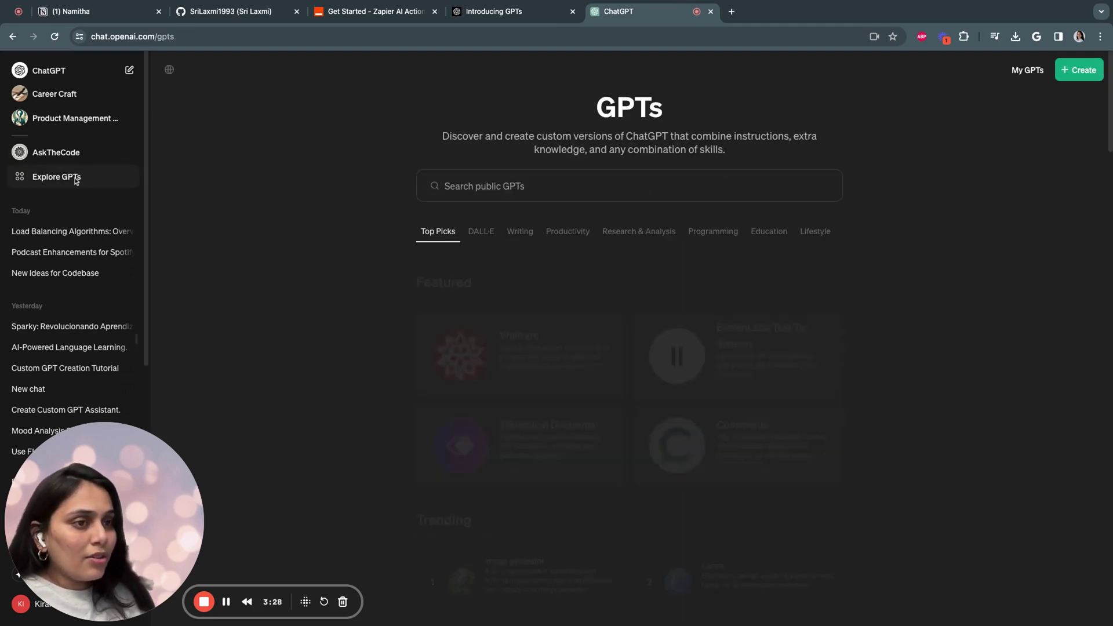
- Search public GPTs for 'product management interview', then replace the query with 'PM interview'
{"action": "left_click", "coordinate": [503, 195]}
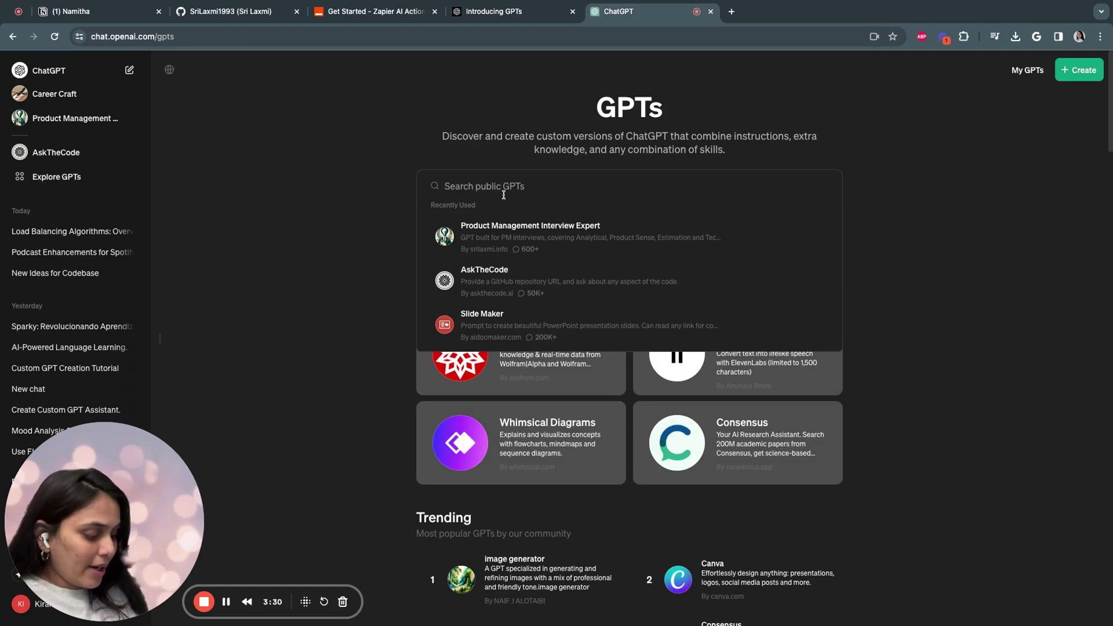
{"action": "type", "text": "produc"}
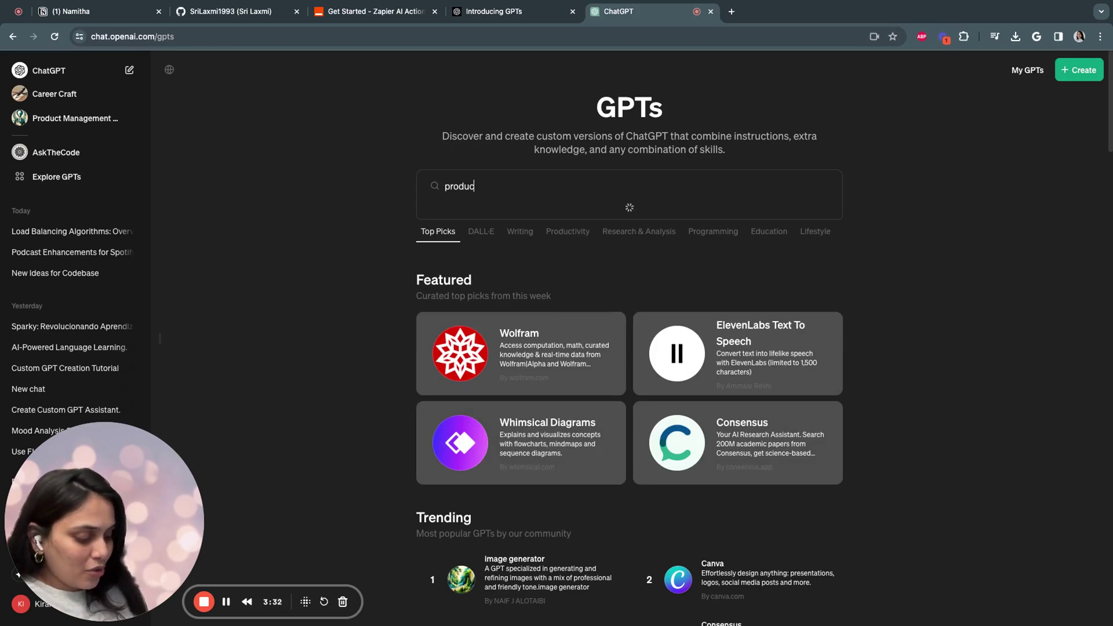
{"action": "type", "text": "t management interview"}
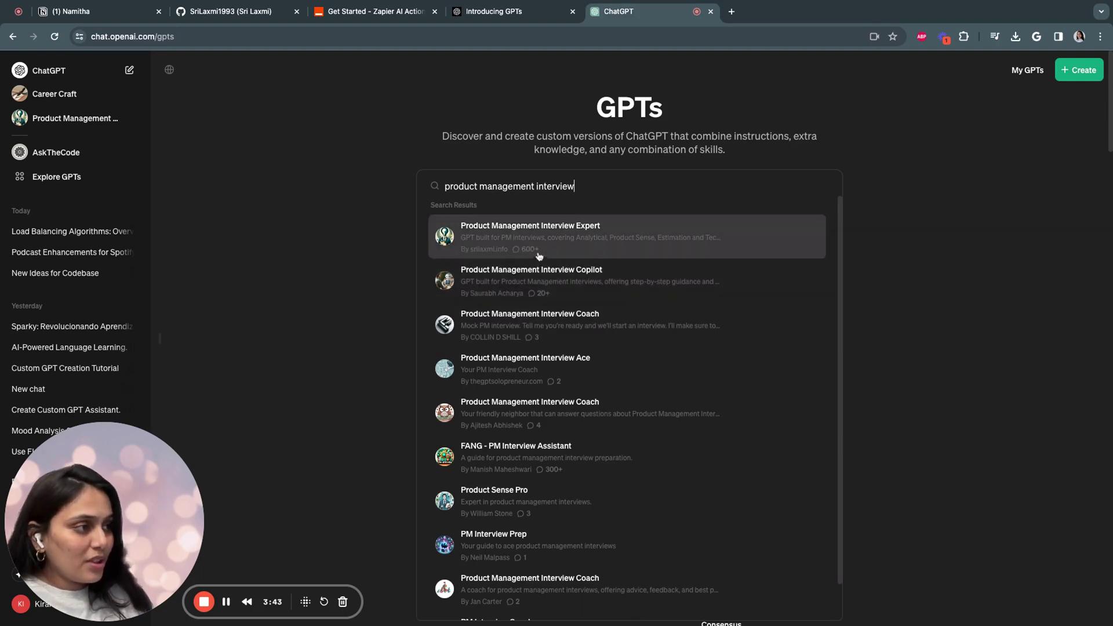
{"action": "triple_click", "coordinate": [579, 186]}
{"action": "type", "text": "PM int"}
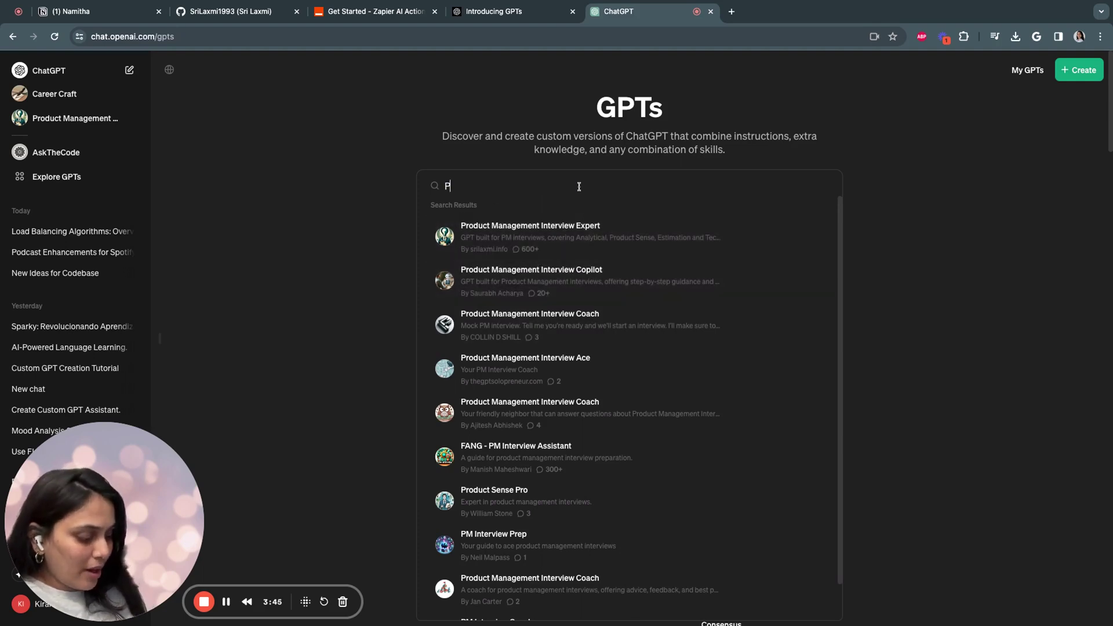
{"action": "type", "text": "erview"}
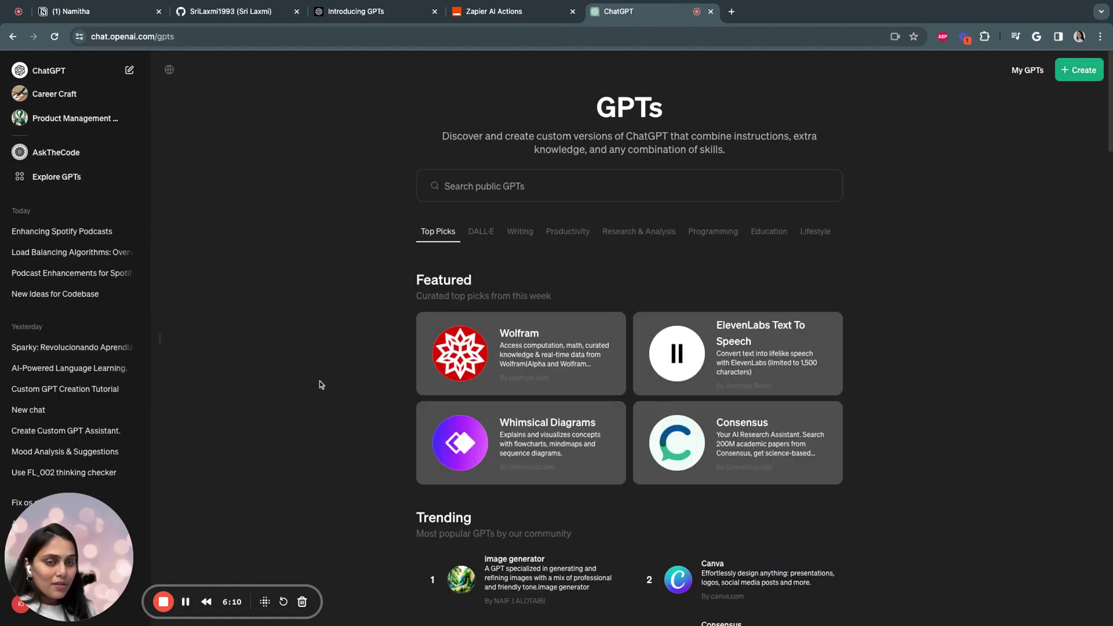
- Create a new GPT described as a PM interview expert for Analytics, Technical, Product Sense and Estimation questions
{"action": "left_click", "coordinate": [1079, 70]}
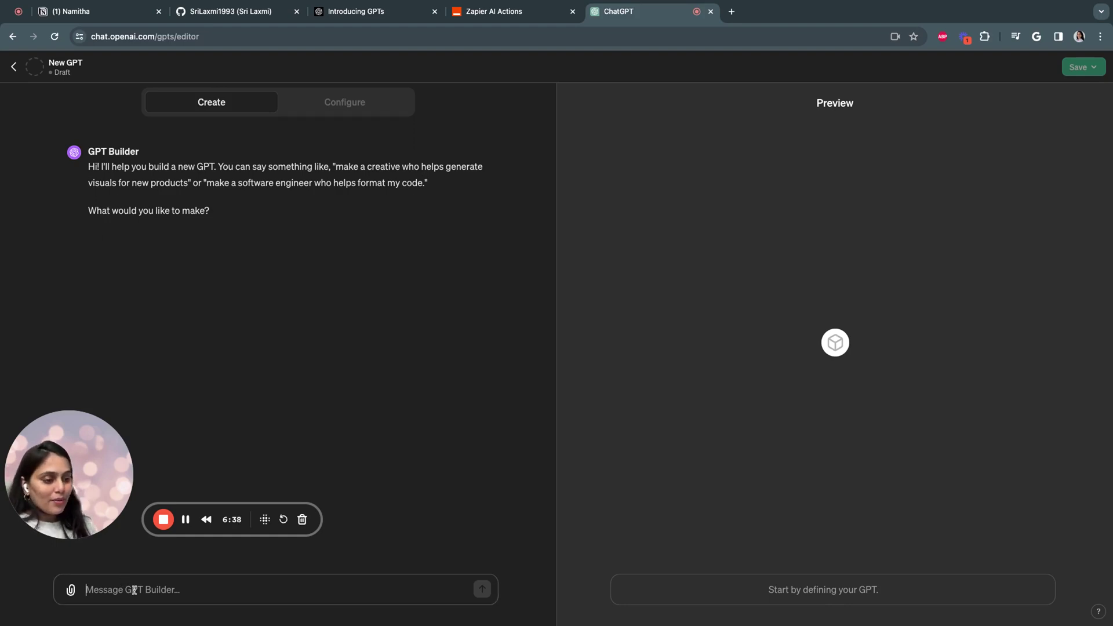
{"action": "type", "text": "The PM Interview Expert GPT will provide answers to common types of product management interview questions: Analytics, Technical, Product Sense, and Estimation. The GPT will provide answers based on the framework and examples provided in the uploaded materials for each interview type"}
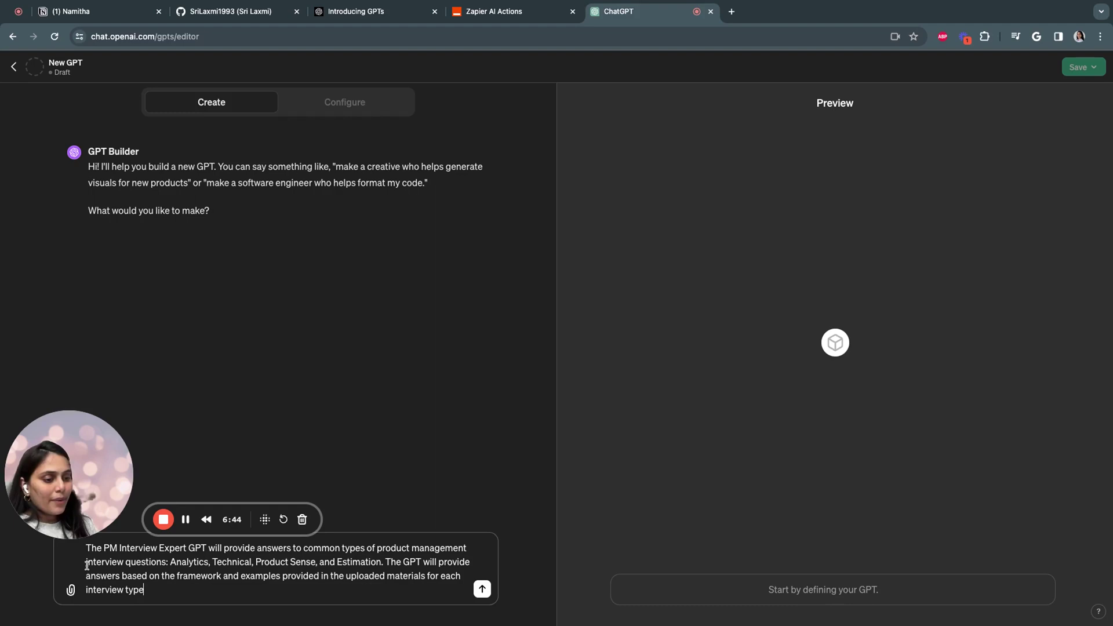
{"action": "left_click_drag", "start_coordinate": [172, 563], "coordinate": [382, 563]}
{"action": "left_click", "coordinate": [180, 573]}
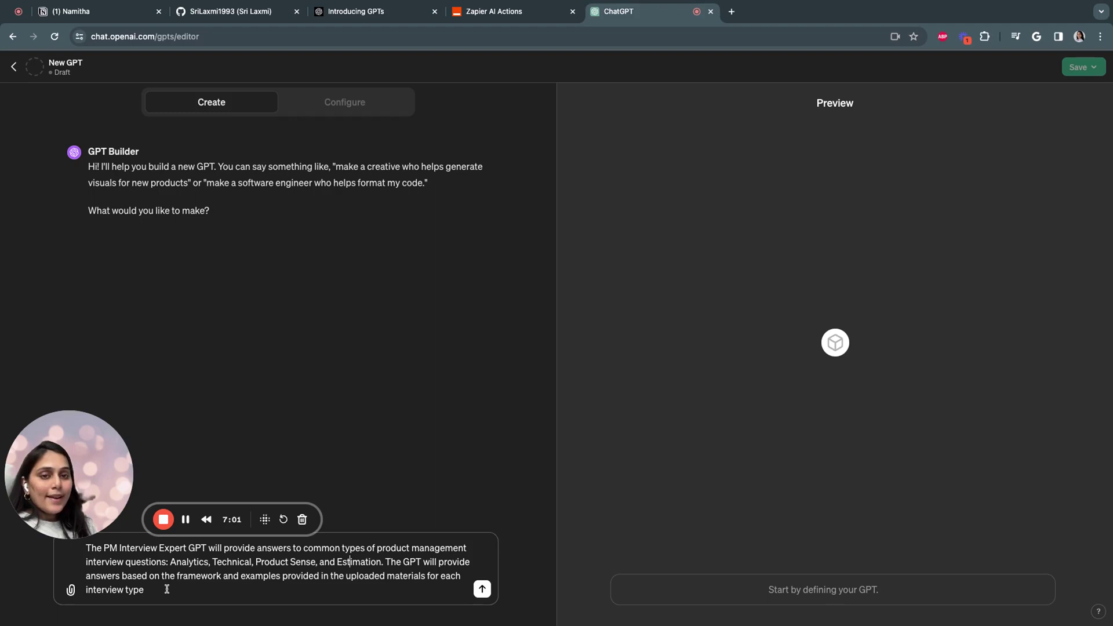
{"action": "left_click", "coordinate": [482, 589]}
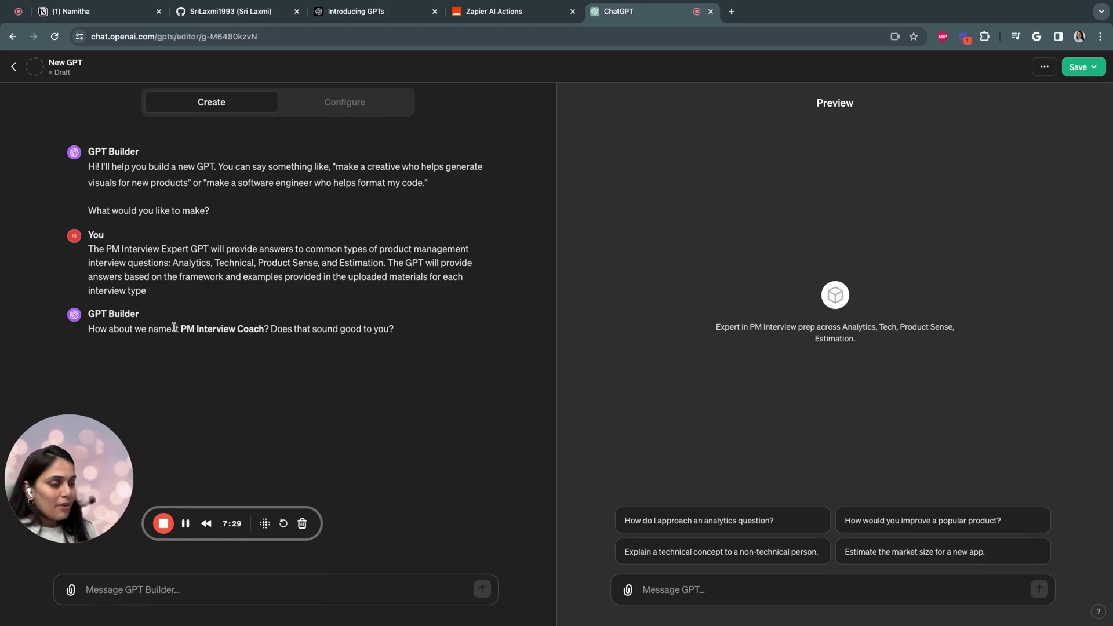
- Approve the suggested name PM Interview Coach and the generated profile picture
{"action": "left_click", "coordinate": [199, 591]}
{"action": "type", "text": "sounds good"}
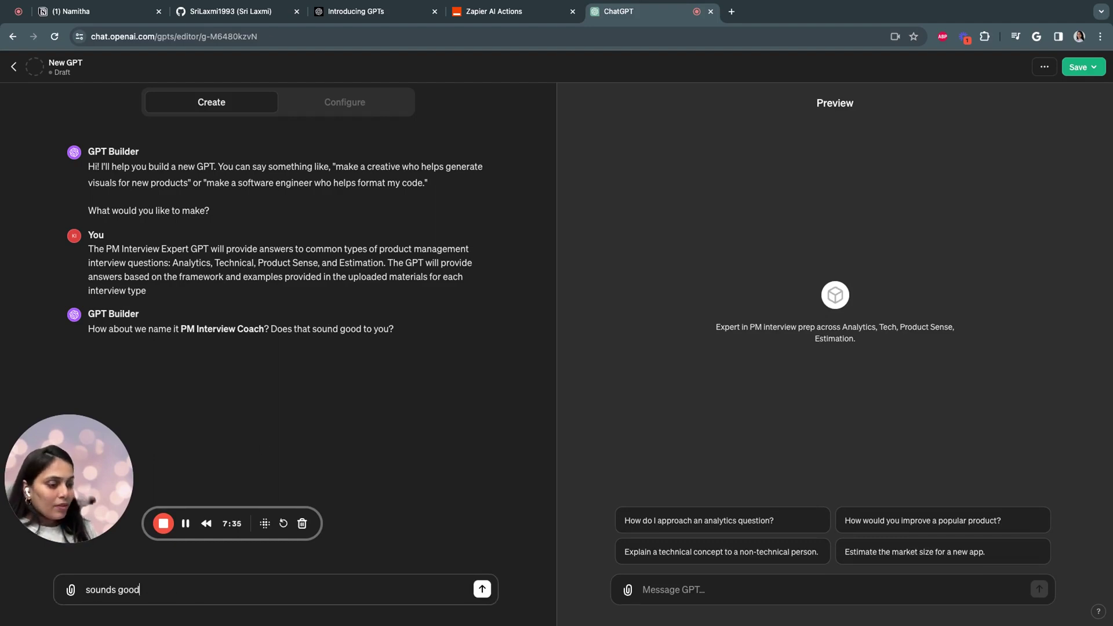
{"action": "key", "text": "Return"}
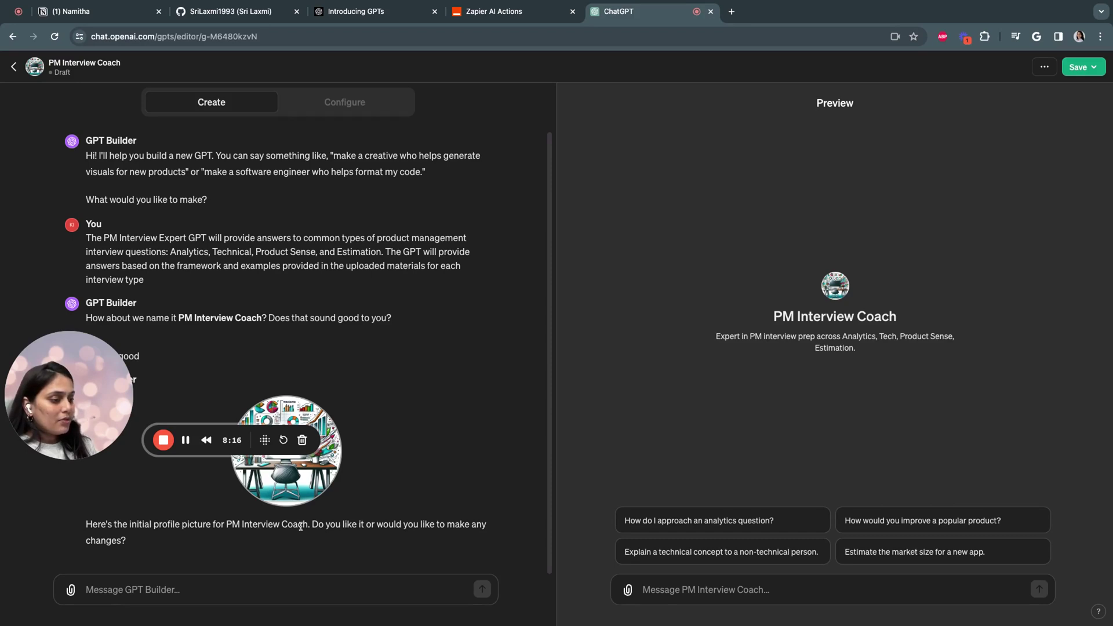
{"action": "left_click", "coordinate": [147, 591]}
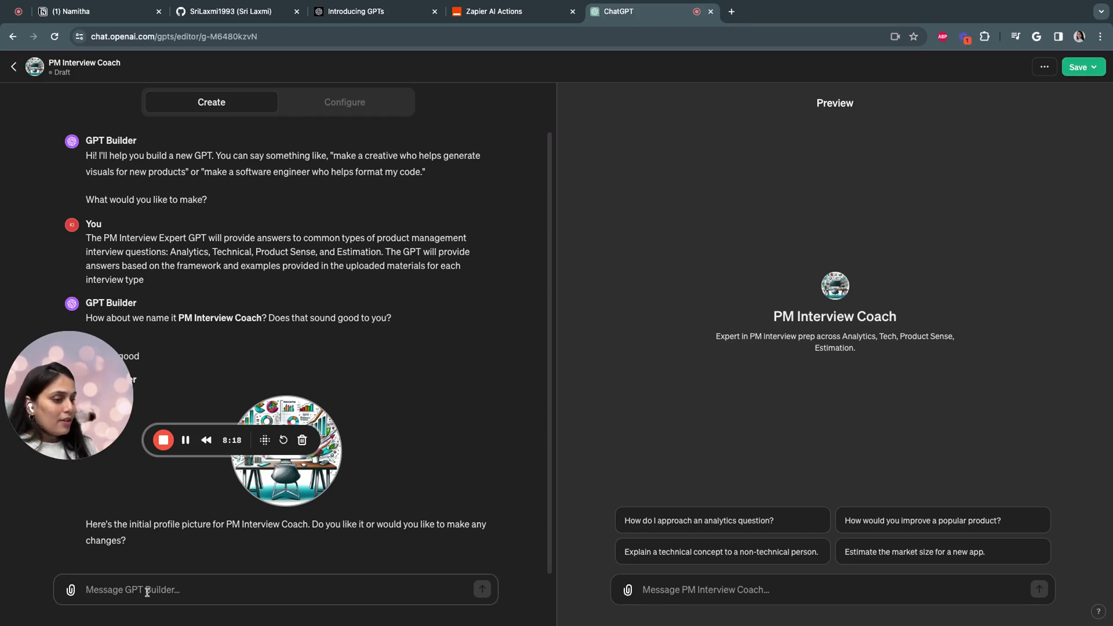
{"action": "type", "text": "I lik"}
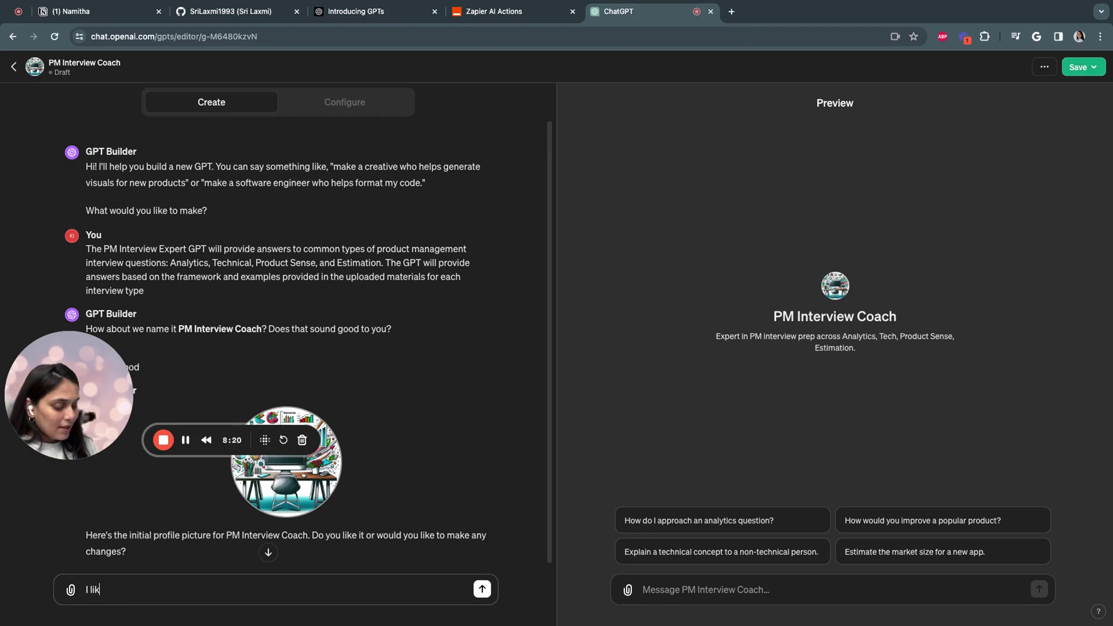
{"action": "type", "text": "e it"}
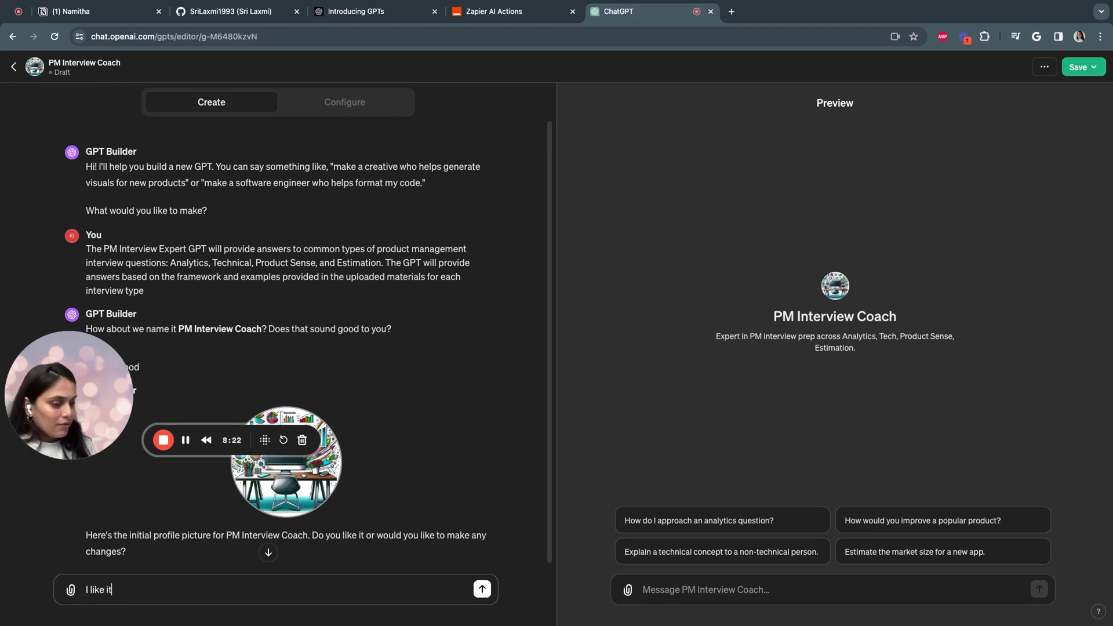
{"action": "key", "text": "Return"}
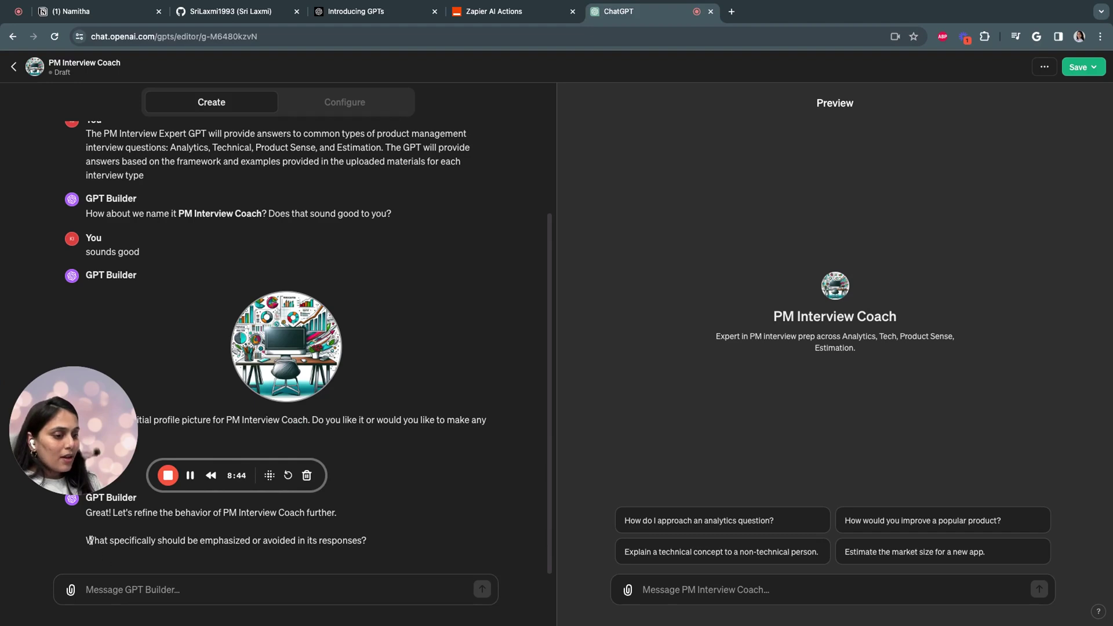
- Answer the builder's emphasis question with pasted tone instructions favoring practical, applicable advice
{"action": "triple_click", "coordinate": [87, 543]}
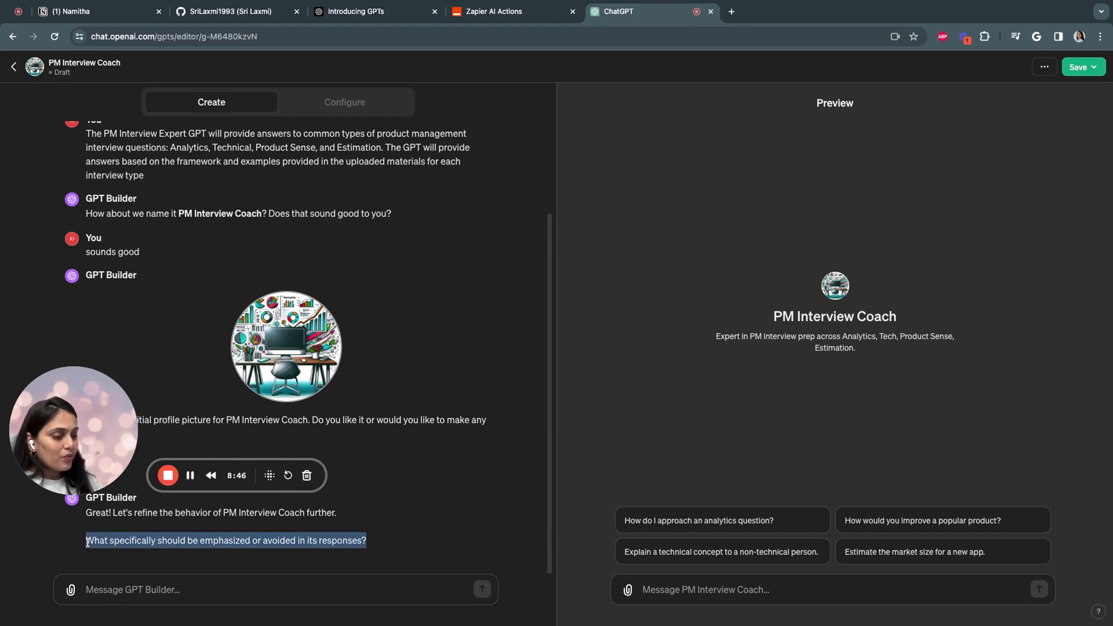
{"action": "left_click", "coordinate": [197, 589]}
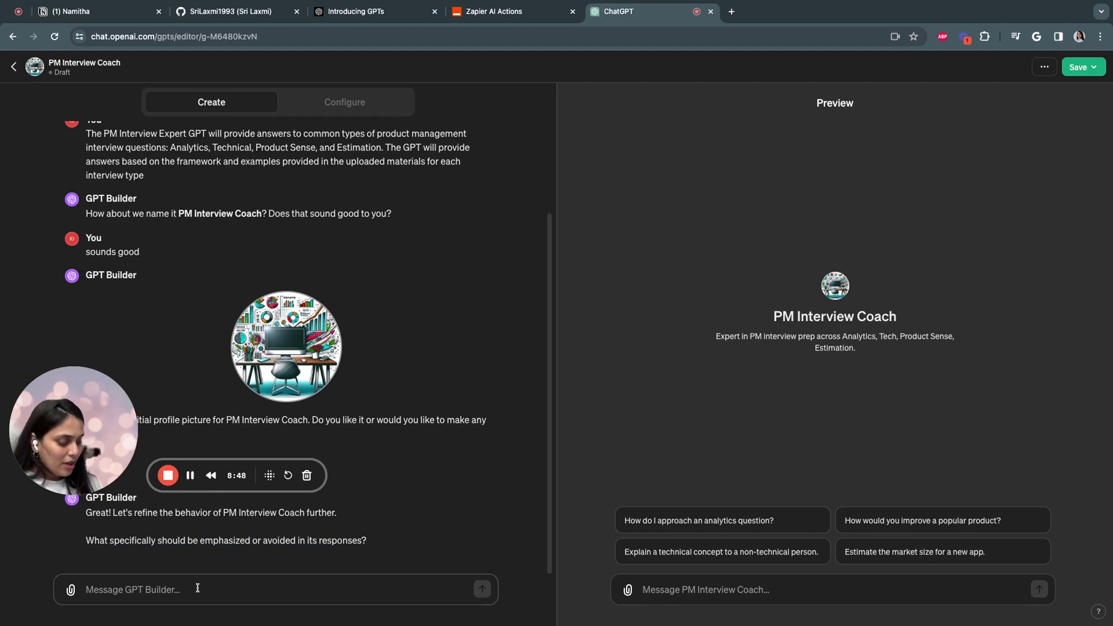
{"action": "type", "text": "The GPT will maintain a supportive and formal tone throughout the interaction, ensuring the advice is both practical and directly applicable to product management roles in big tech companies."}
{"action": "triple_click", "coordinate": [143, 578]}
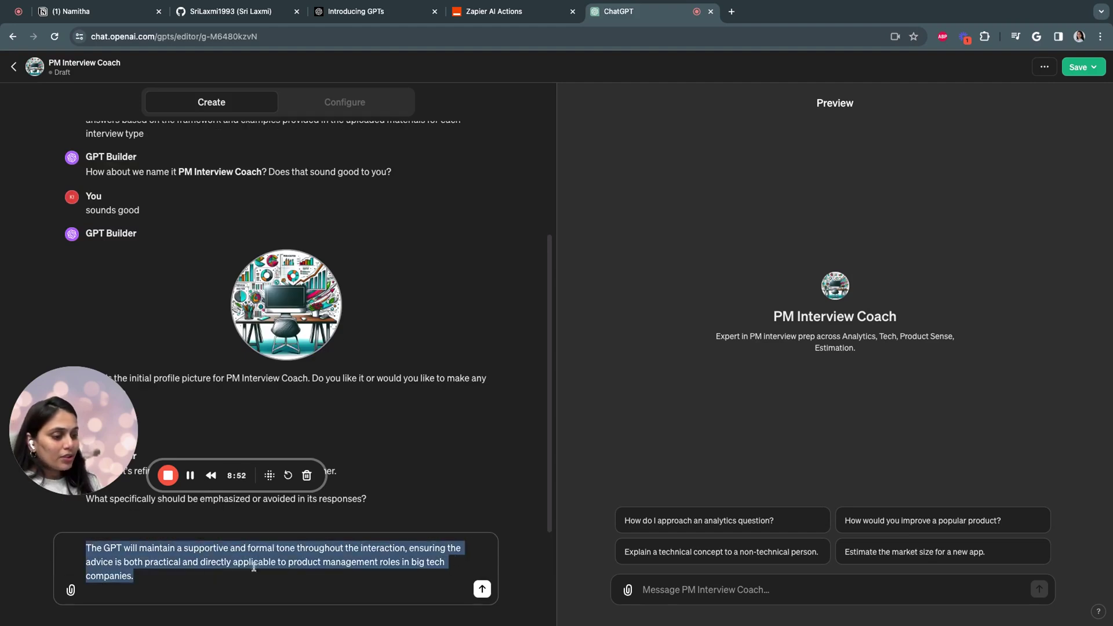
{"action": "left_click", "coordinate": [167, 576]}
{"action": "left_click", "coordinate": [125, 563], "text": "shift"}
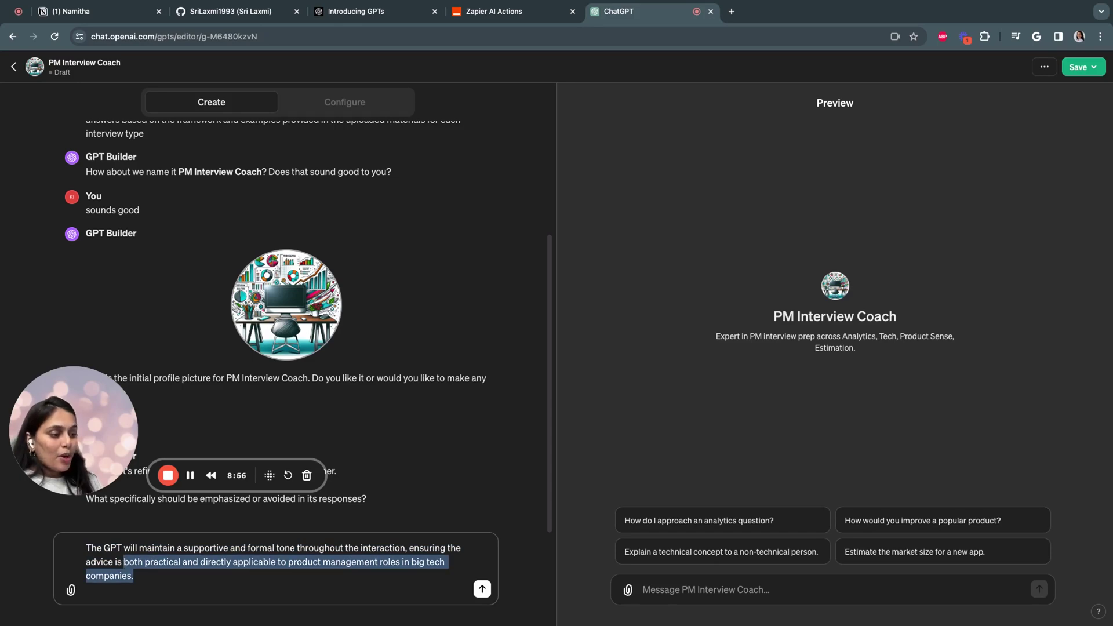
{"action": "left_click", "coordinate": [482, 589]}
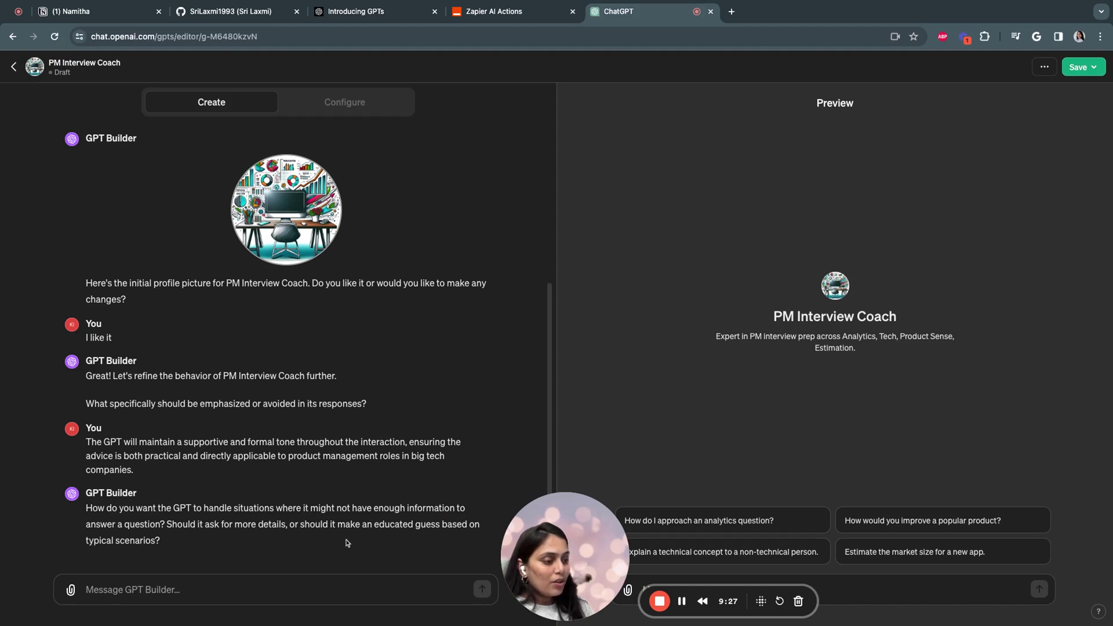
- Reply 'Ask for details', start the 'keep it simple and accessible' reply, and view the configuration
{"action": "left_click", "coordinate": [238, 597]}
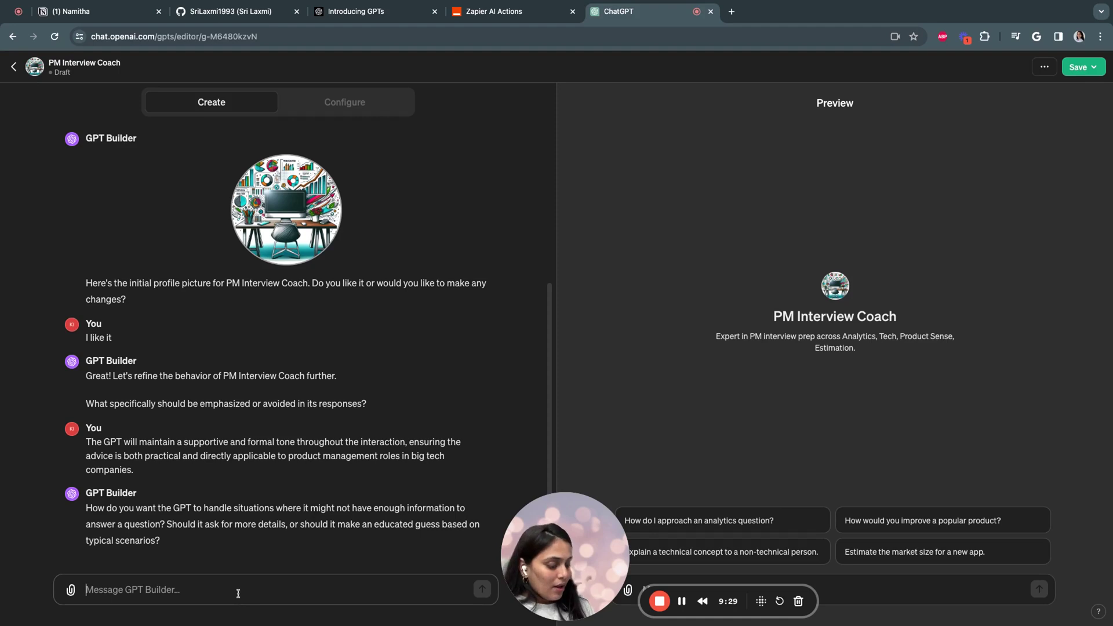
{"action": "type", "text": "As"}
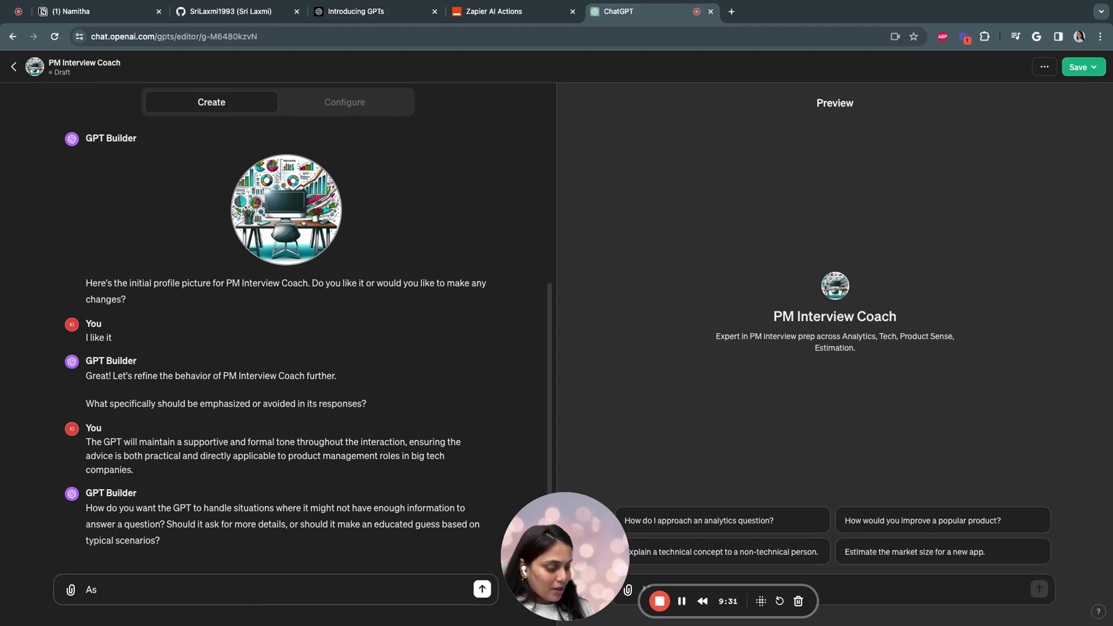
{"action": "type", "text": "k for details"}
{"action": "key", "text": "Return"}
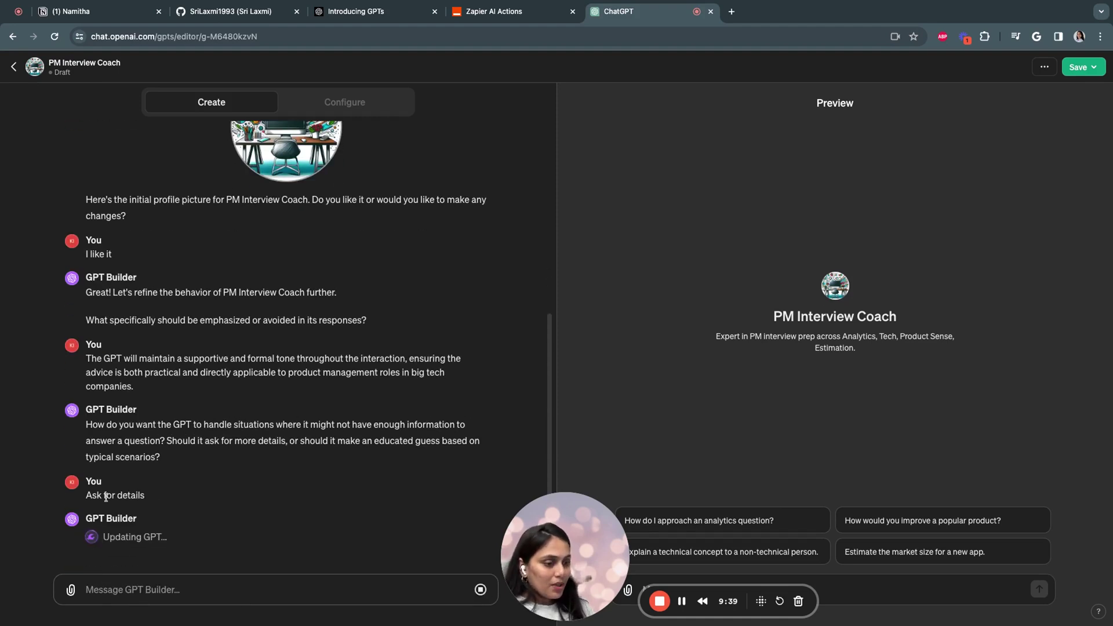
{"action": "type", "text": "ke"}
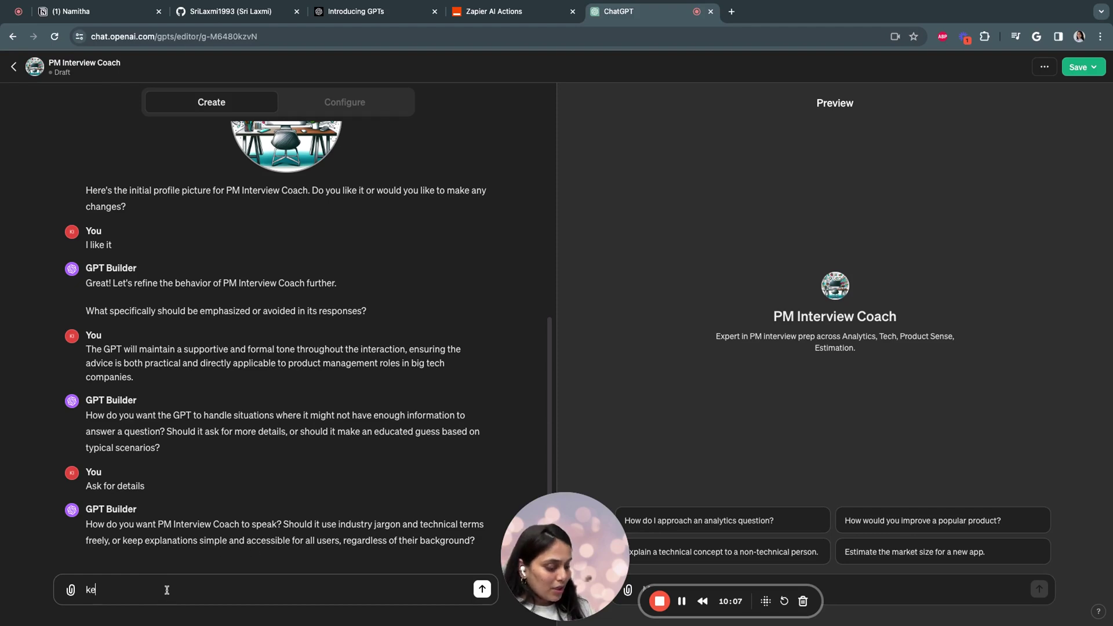
{"action": "type", "text": "it simple and acce"}
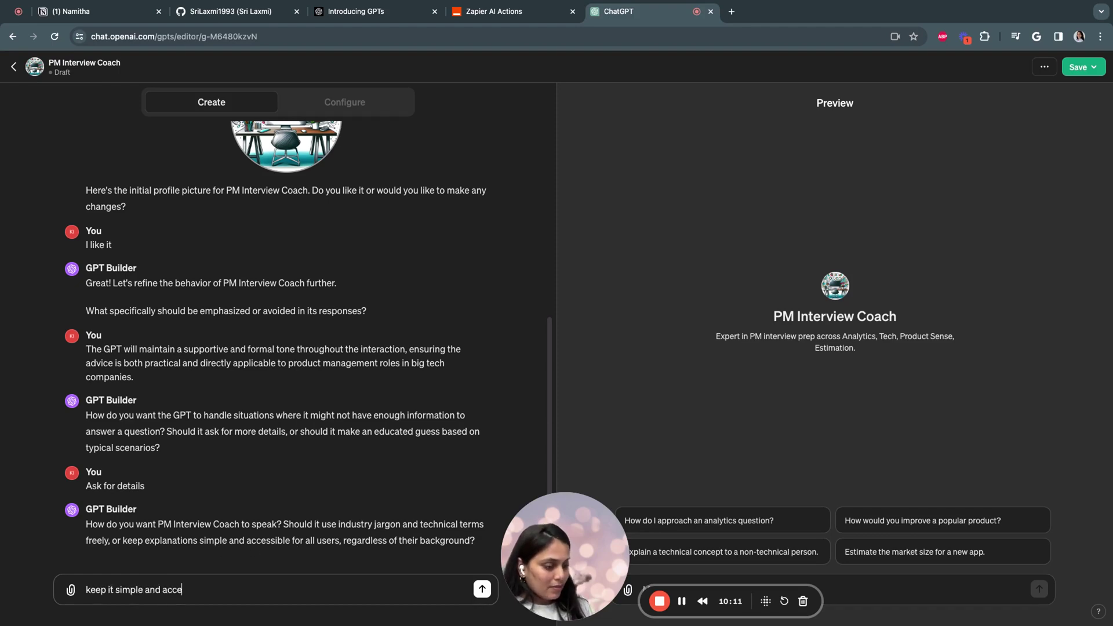
{"action": "left_click", "coordinate": [331, 110]}
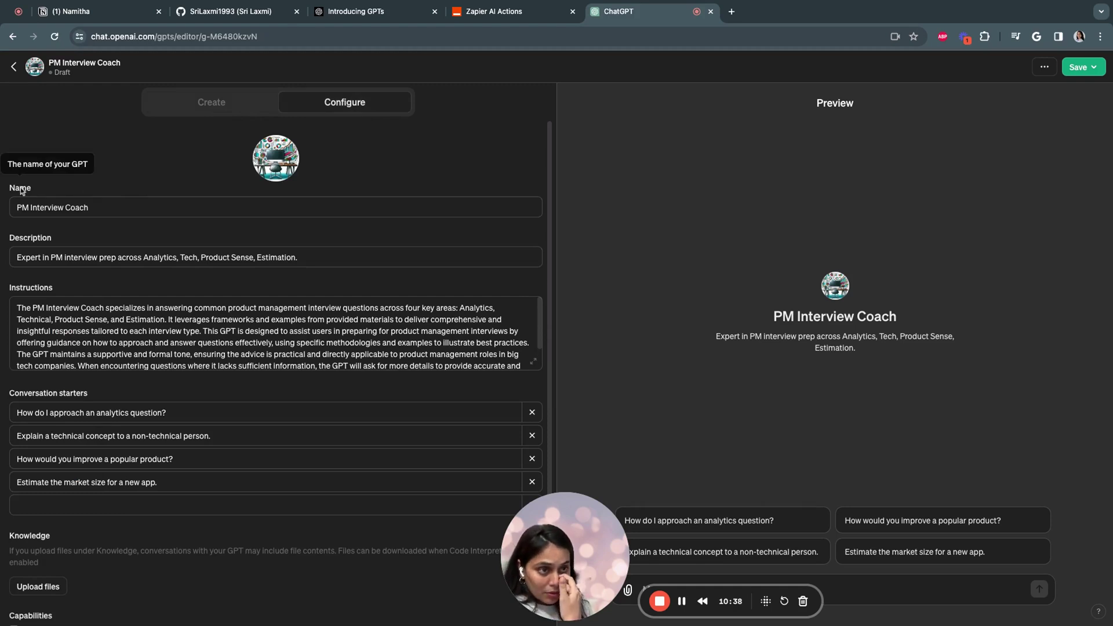
{"action": "left_click", "coordinate": [52, 328]}
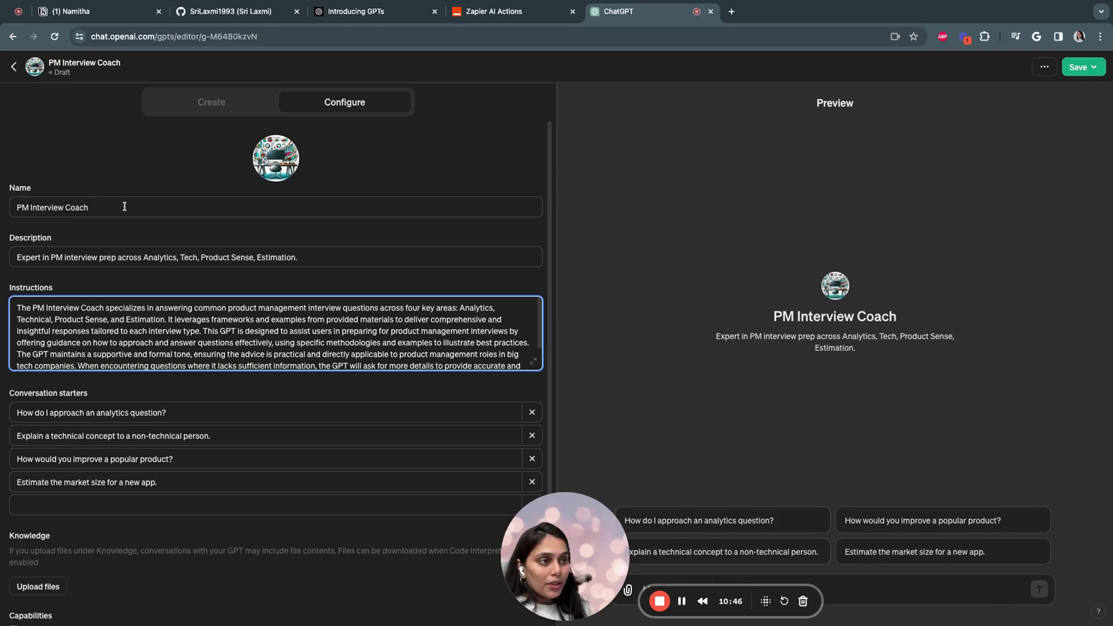
{"action": "left_click_drag", "start_coordinate": [116, 212], "coordinate": [14, 209]}
{"action": "scroll", "coordinate": [79, 344], "scroll_direction": "down", "scroll_amount": 1}
{"action": "scroll", "coordinate": [78, 344], "scroll_direction": "down", "scroll_amount": 3}
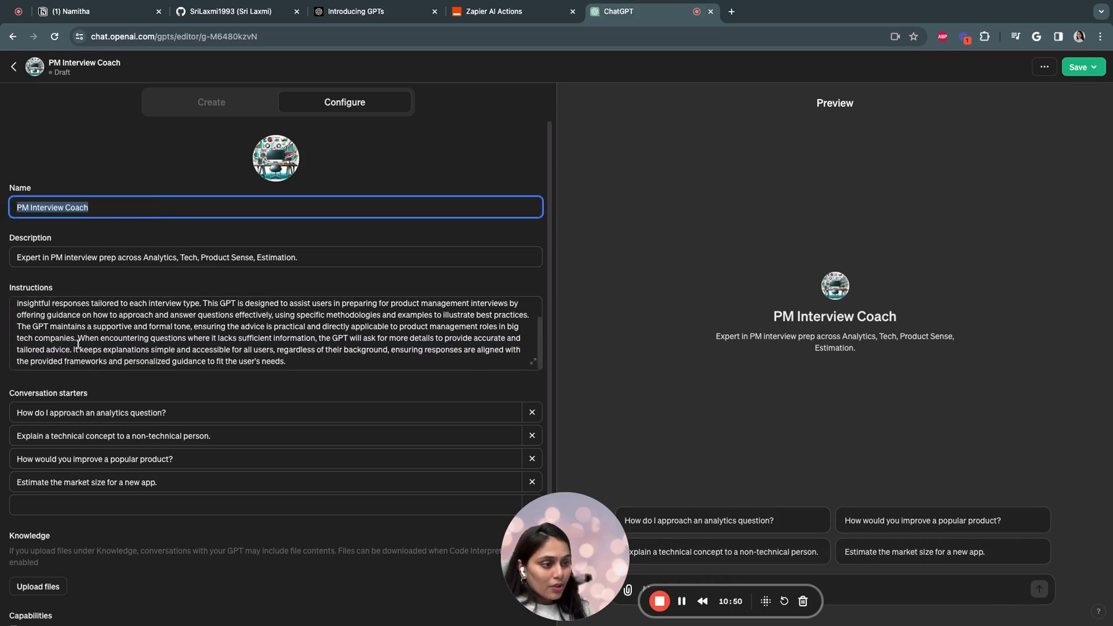
{"action": "scroll", "coordinate": [18, 311], "scroll_direction": "up", "scroll_amount": 5}
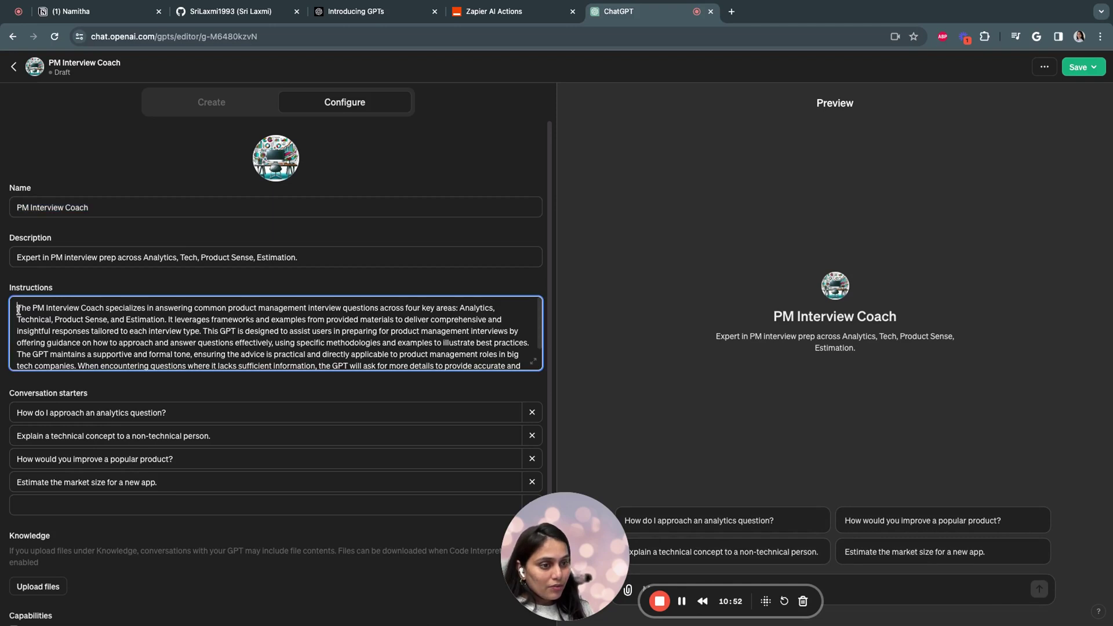
{"action": "left_click_drag", "start_coordinate": [18, 311], "coordinate": [169, 318]}
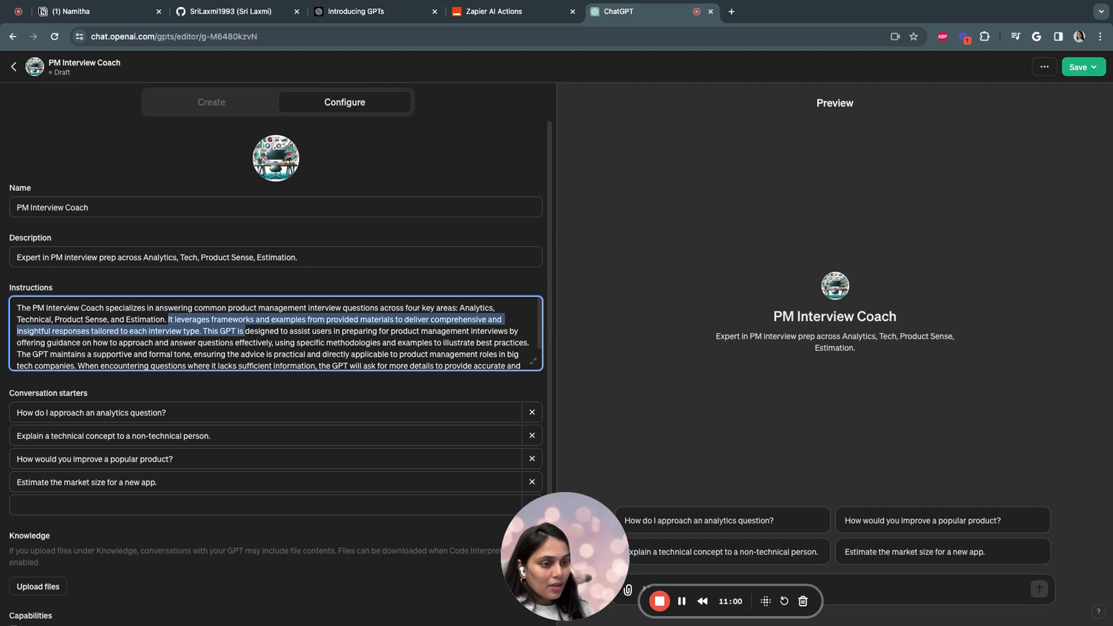
- Upload five PDFs (Estimation_, Metrics, Product_Design, root_cause_analysis, Technical_questions) as knowledge and enable Code Interpreter
{"action": "left_click_drag", "start_coordinate": [245, 331], "coordinate": [218, 331]}
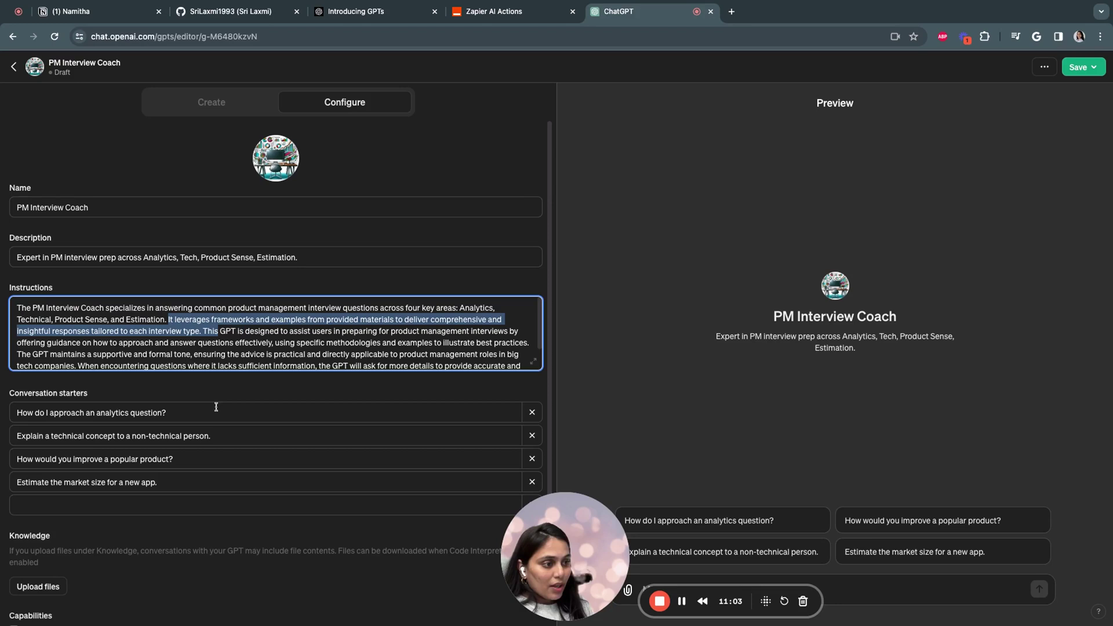
{"action": "scroll", "coordinate": [216, 407], "scroll_direction": "down", "scroll_amount": 2}
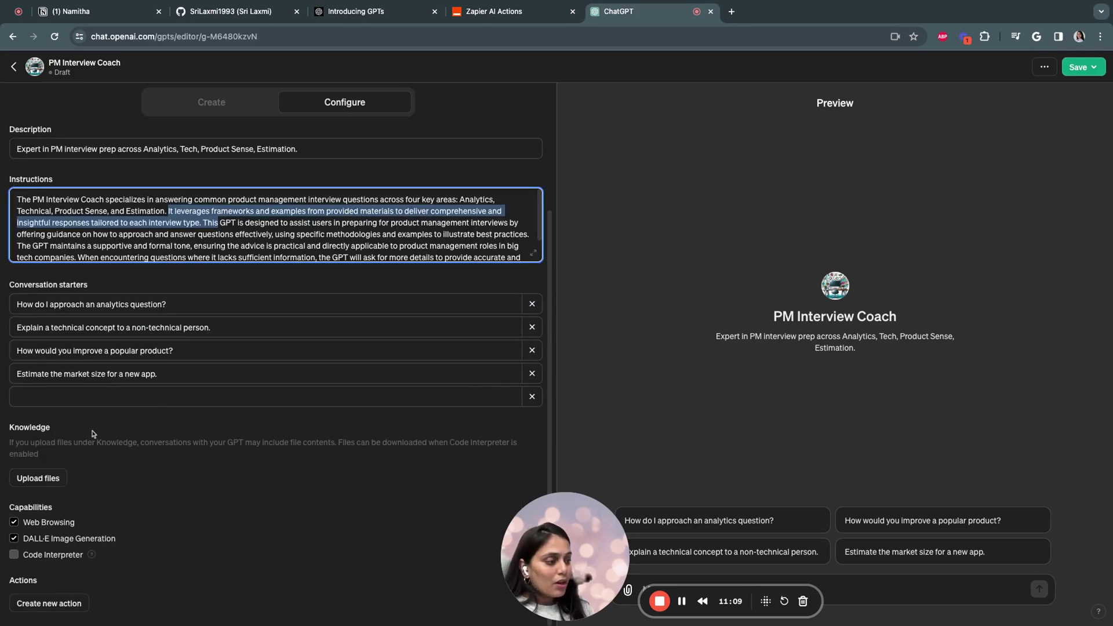
{"action": "left_click", "coordinate": [54, 478]}
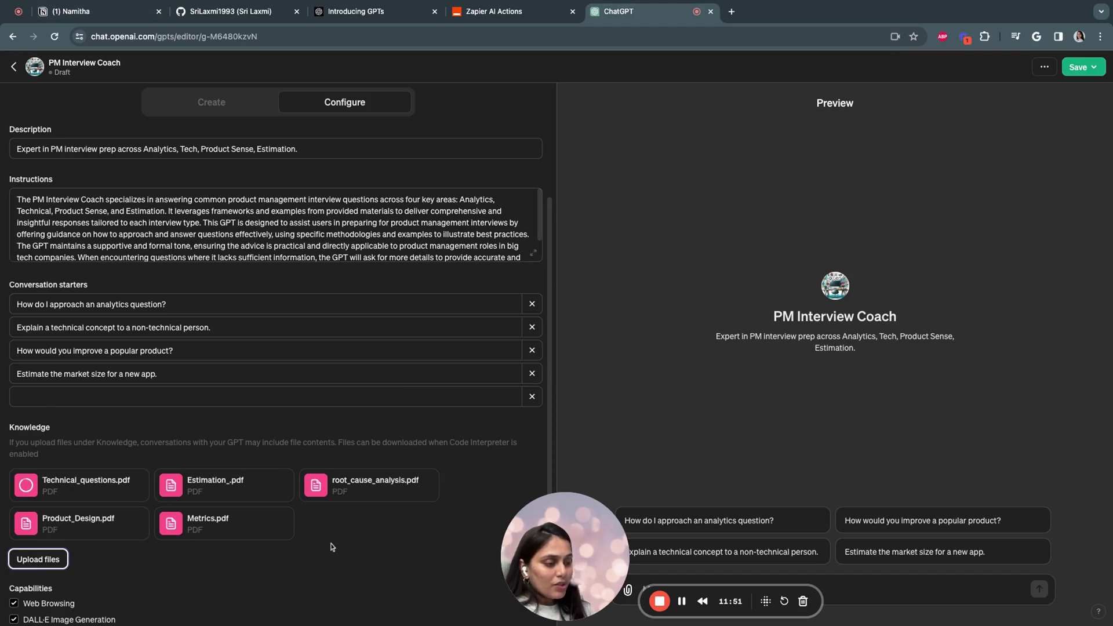
{"action": "scroll", "coordinate": [101, 574], "scroll_direction": "down", "scroll_amount": 2}
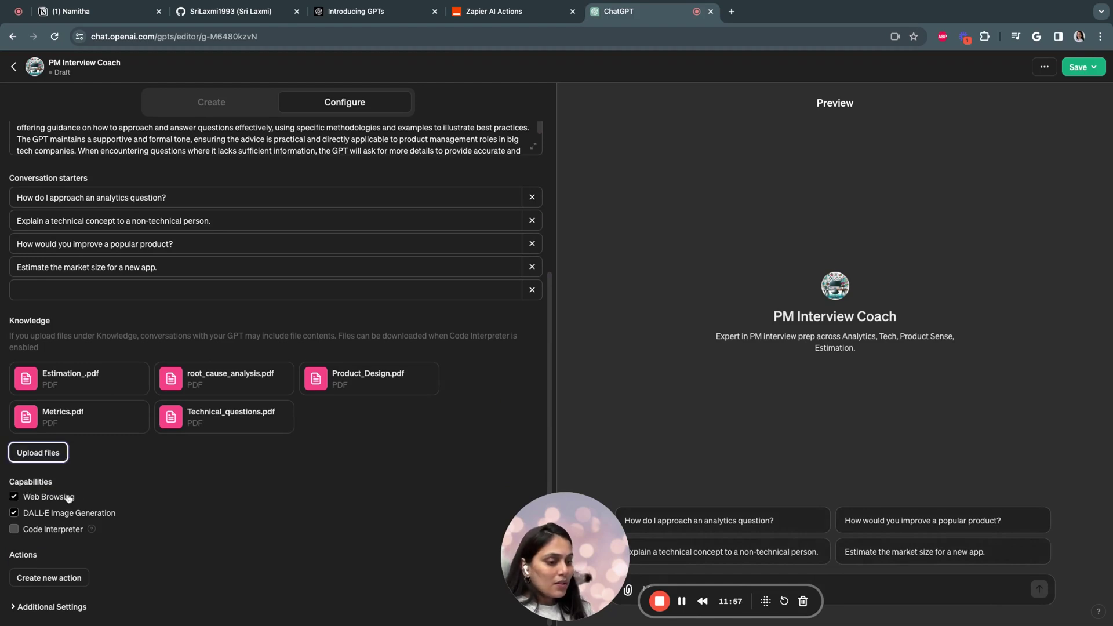
{"action": "left_click", "coordinate": [14, 530]}
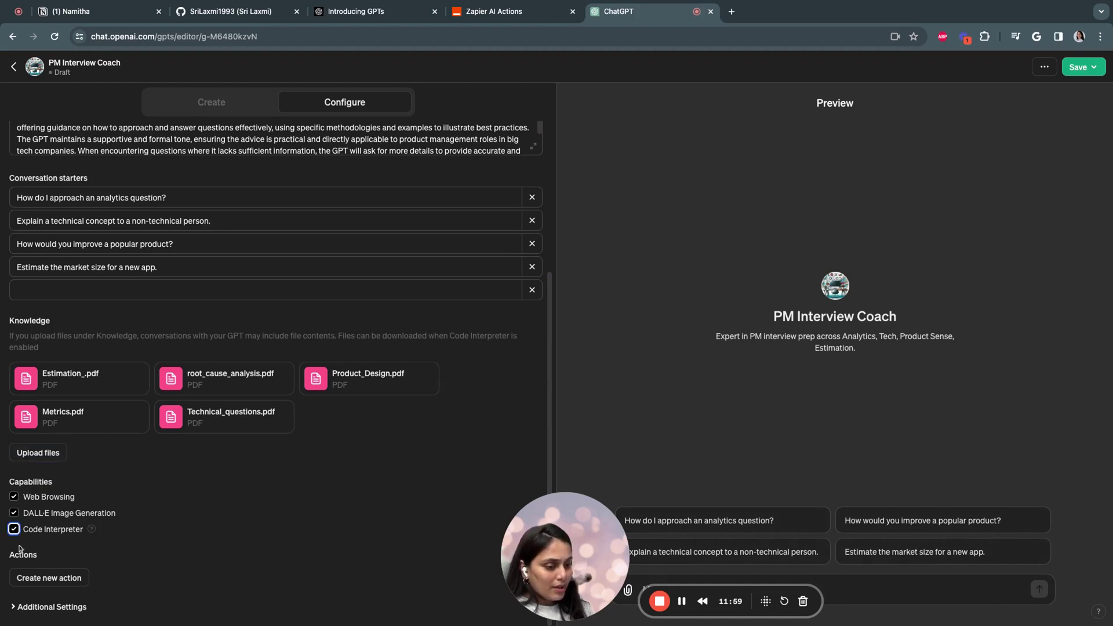
{"action": "scroll", "coordinate": [96, 569], "scroll_direction": "up", "scroll_amount": 4}
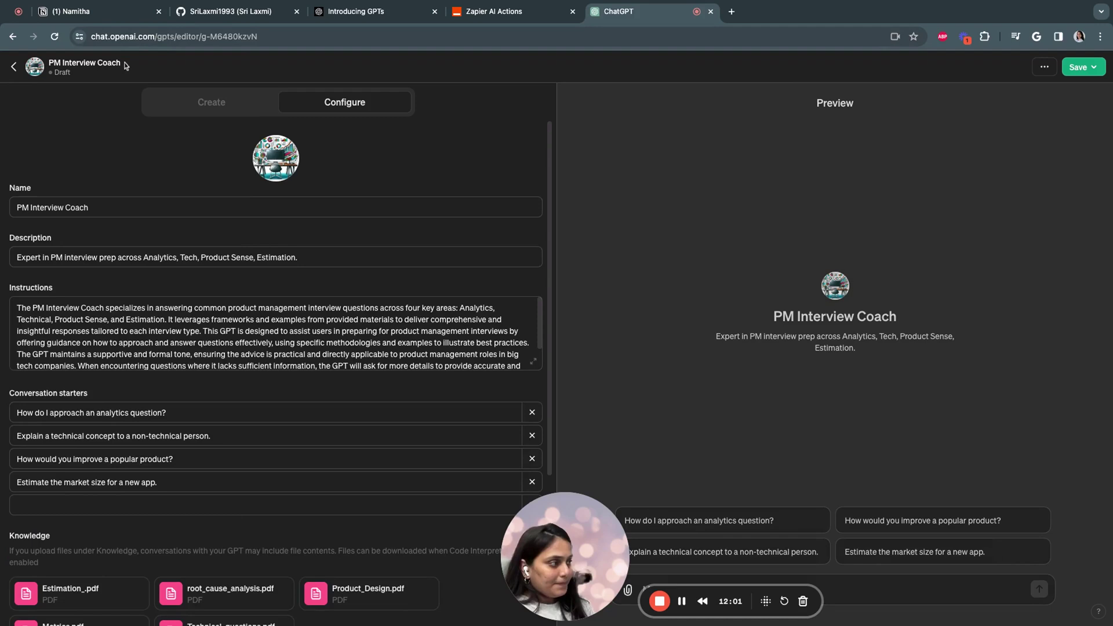
- Remove the existing conversation starters from the GPT's configuration
{"action": "left_click", "coordinate": [192, 104]}
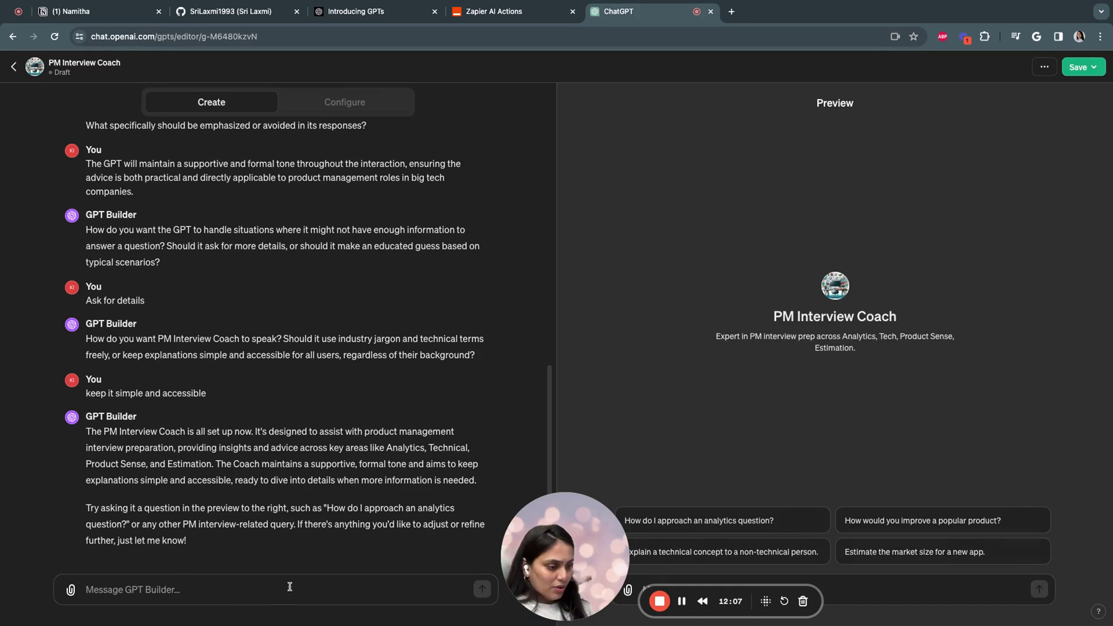
{"action": "left_click", "coordinate": [328, 98]}
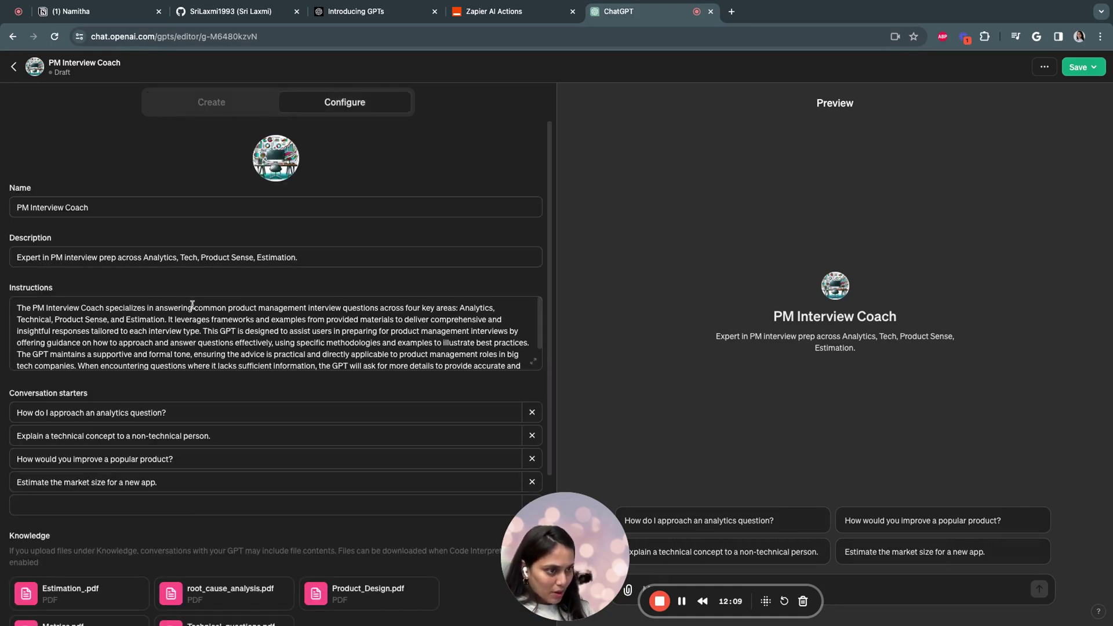
{"action": "left_click", "coordinate": [140, 347]}
{"action": "scroll", "coordinate": [141, 347], "scroll_direction": "down", "scroll_amount": 1}
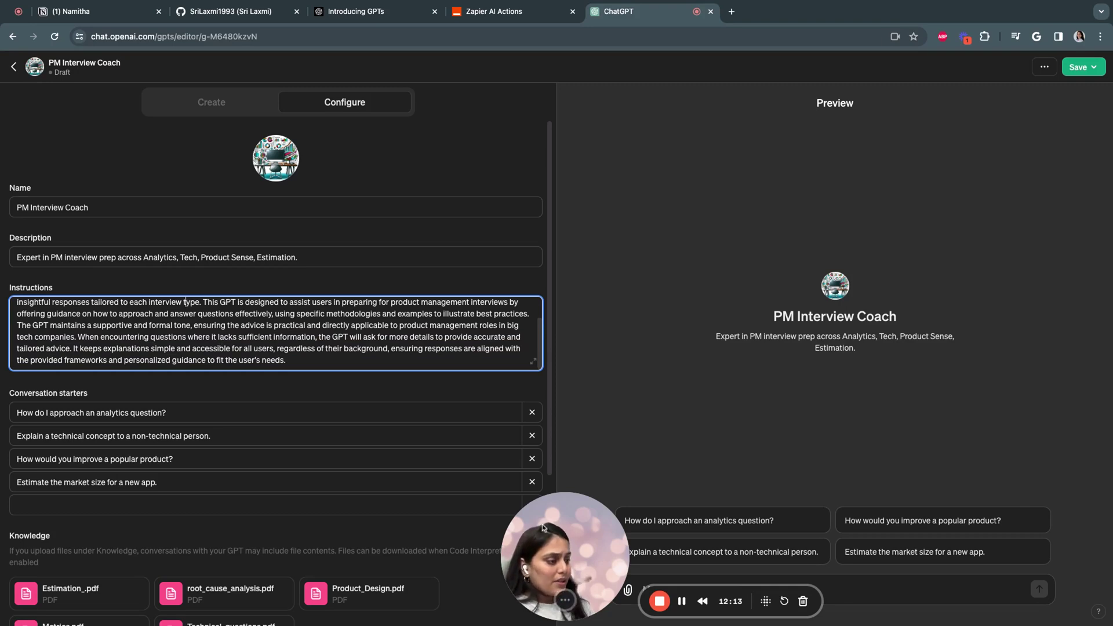
{"action": "left_click_drag", "start_coordinate": [562, 519], "coordinate": [507, 496]}
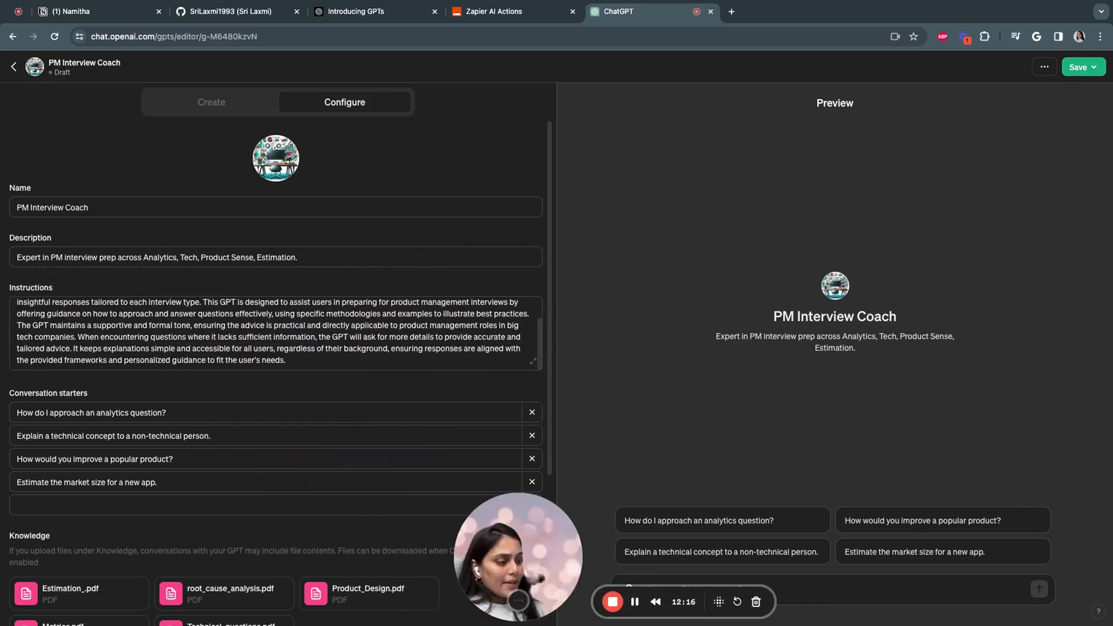
{"action": "left_click", "coordinate": [532, 412]}
{"action": "left_click", "coordinate": [532, 412]}
{"action": "left_click", "coordinate": [533, 413]}
{"action": "left_click", "coordinate": [532, 412]}
{"action": "left_click", "coordinate": [268, 412]}
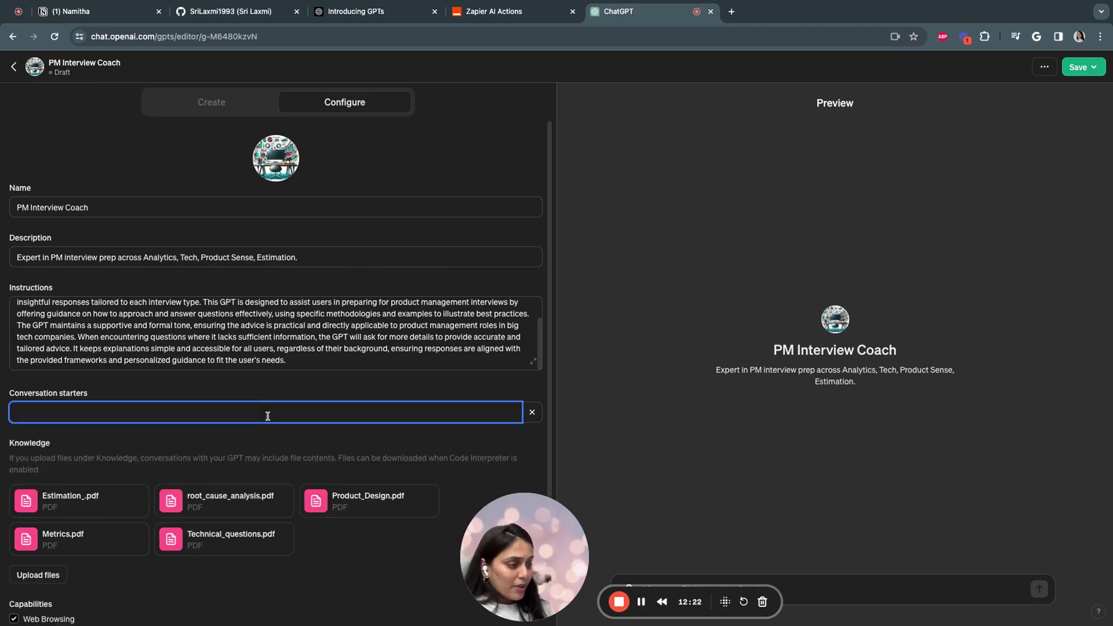
- Add starters 'How would you improve spotify as a podcast app?' and 'What are types of load balancing algorithms?'
{"action": "type", "text": "ho"}
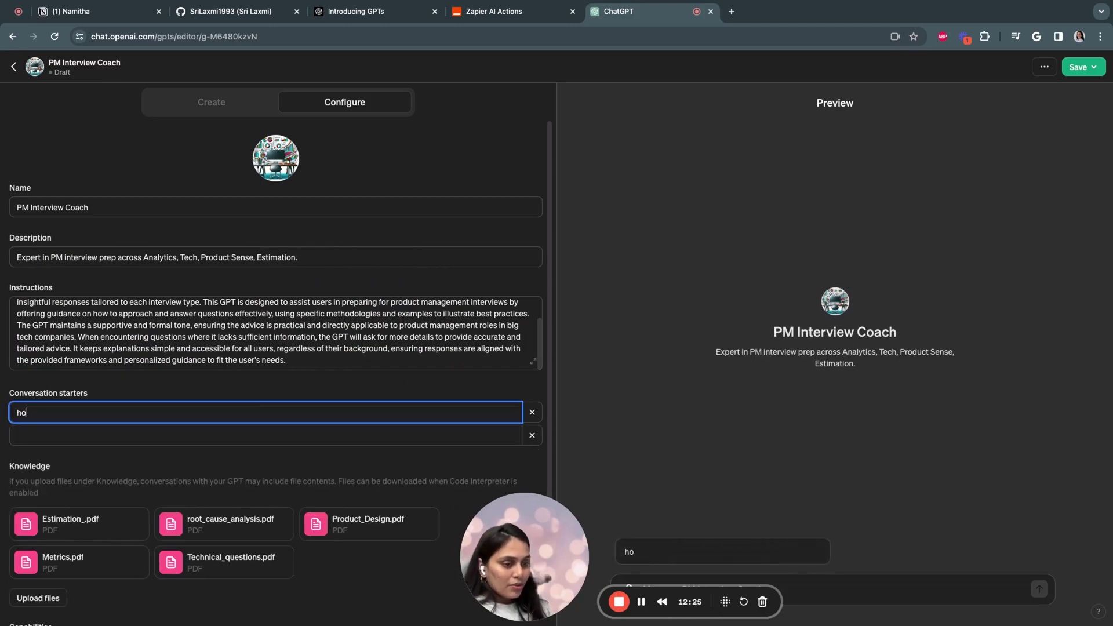
{"action": "key", "text": "BackSpace"}
{"action": "type", "text": "H"}
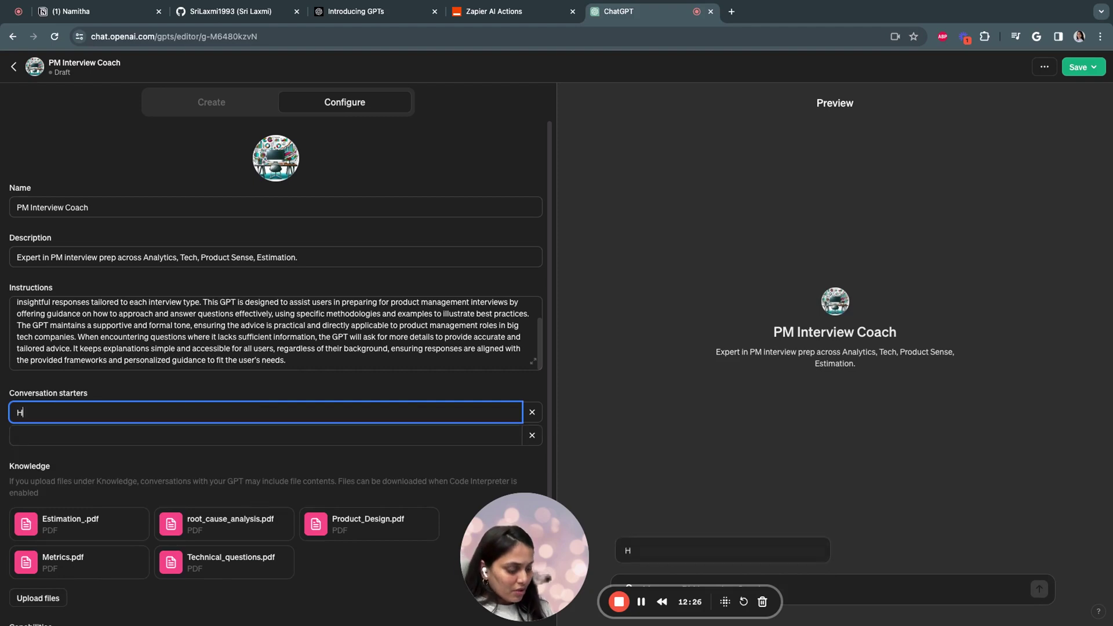
{"action": "type", "text": "ow "}
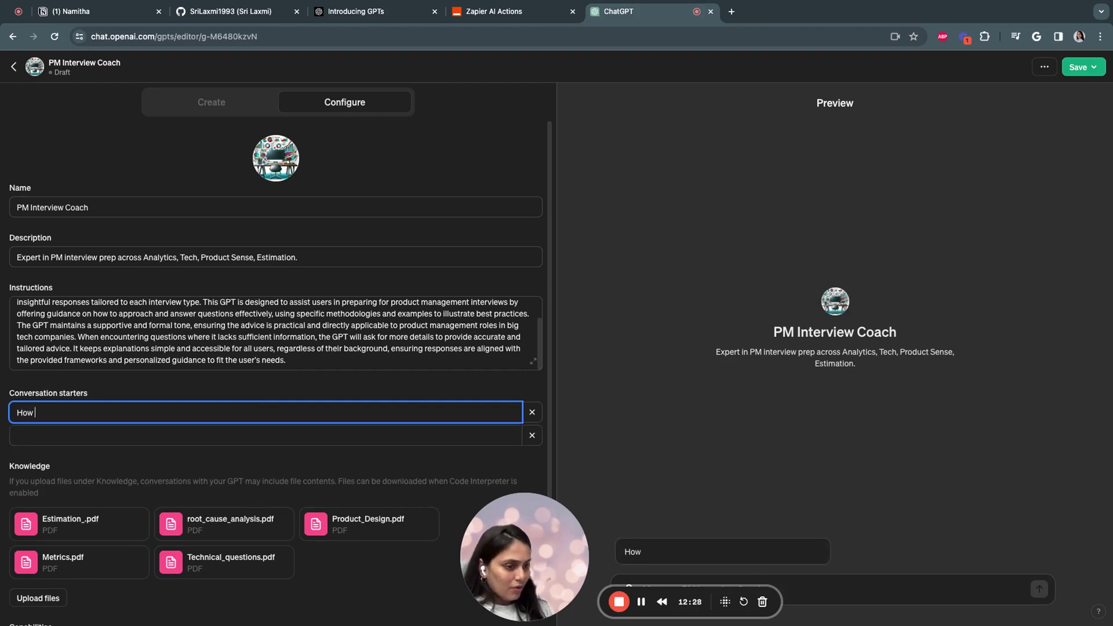
{"action": "type", "text": "would you improve spoti"}
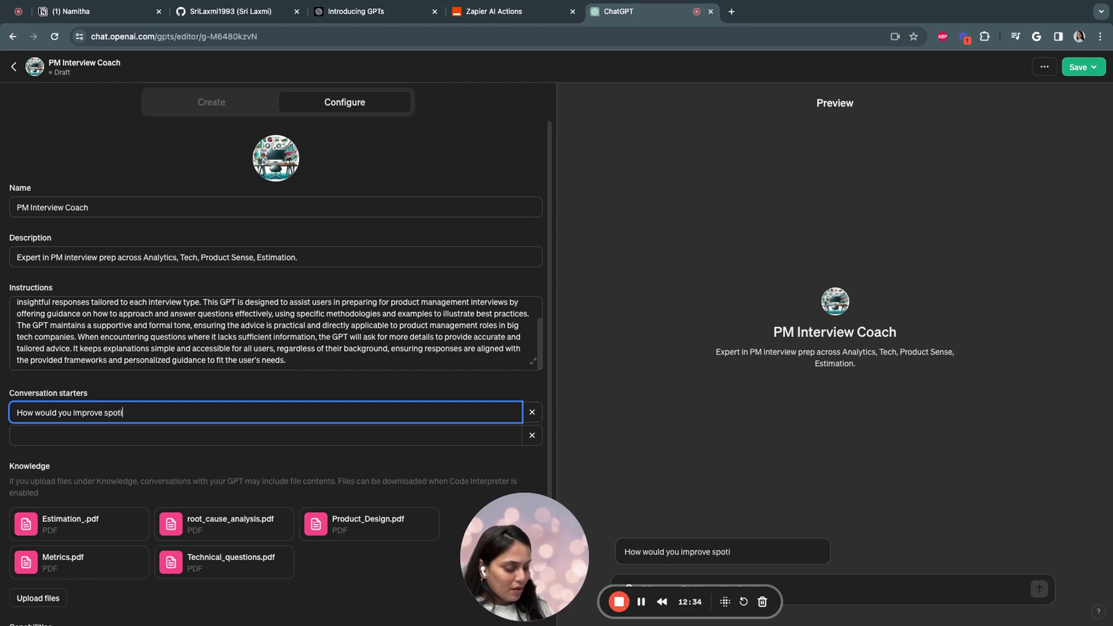
{"action": "type", "text": "fy as a podcast"}
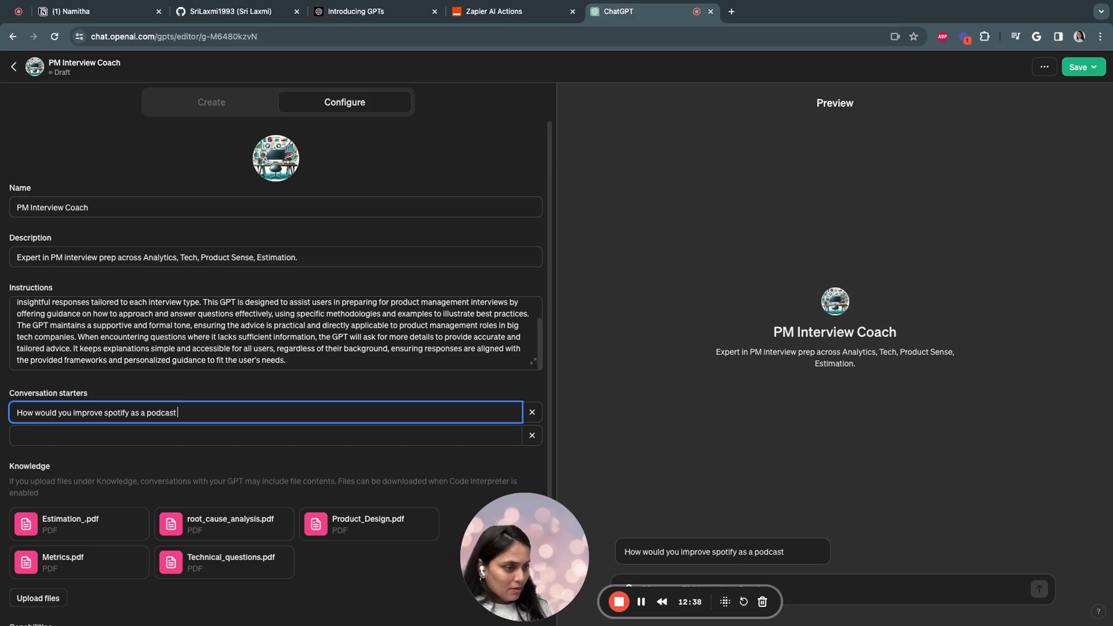
{"action": "type", "text": "app?"}
{"action": "left_click", "coordinate": [228, 435]}
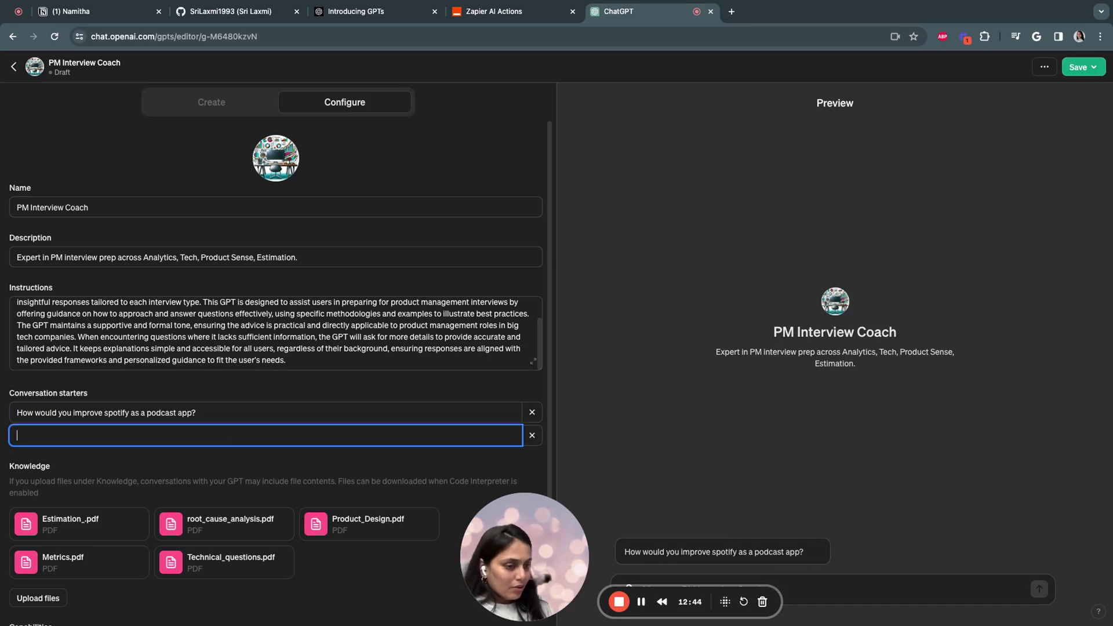
{"action": "type", "text": "What are"}
{"action": "type", "text": "types of load balancing algorithms?"}
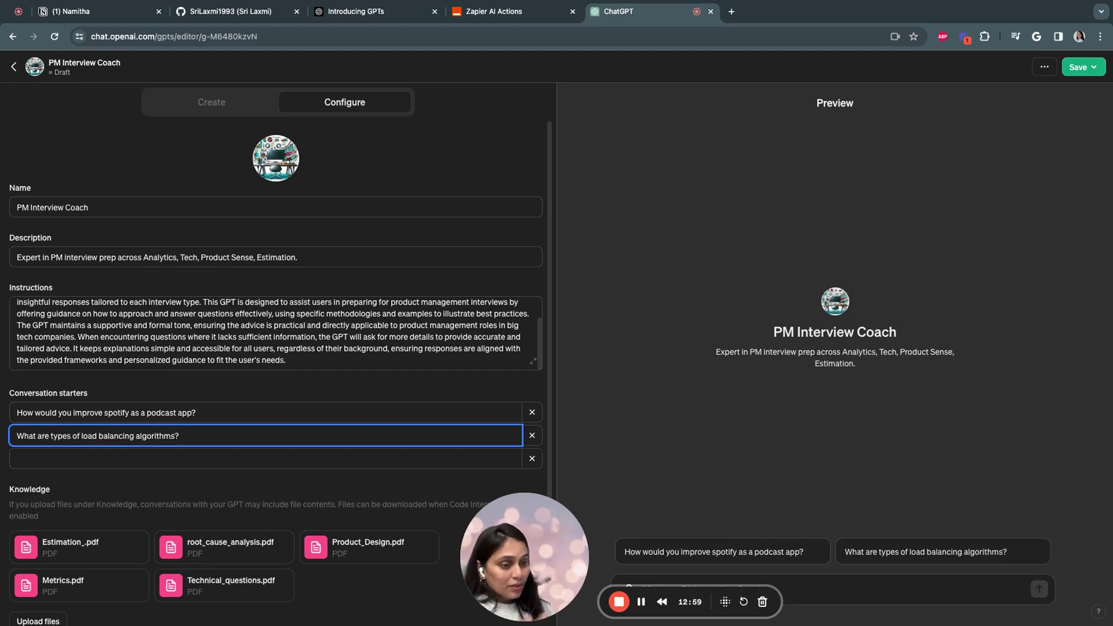
{"action": "left_click", "coordinate": [137, 458]}
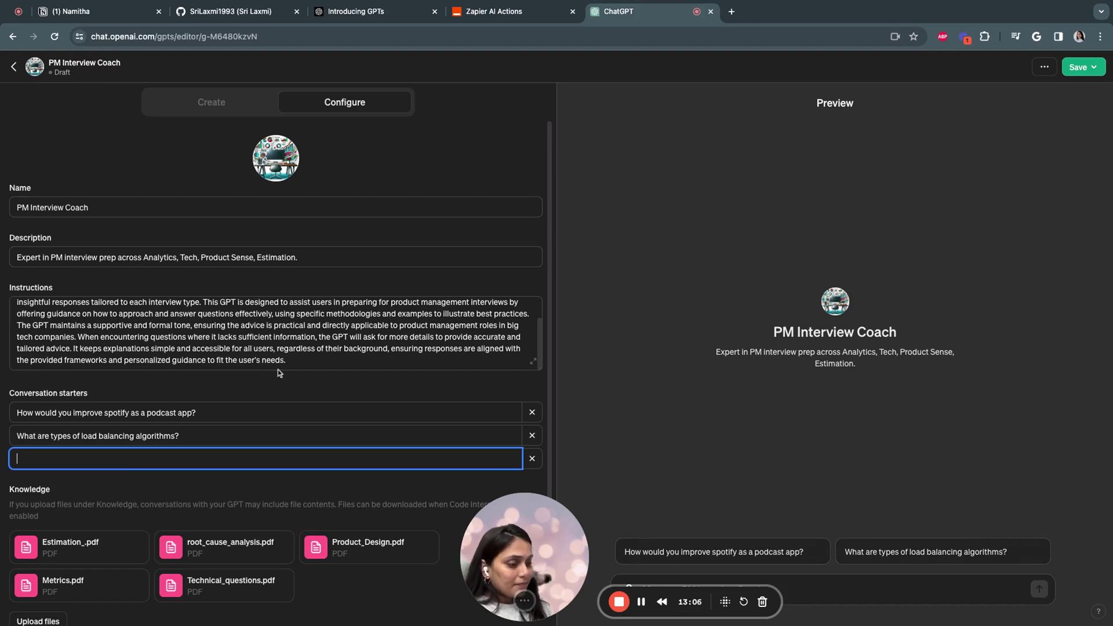
{"action": "scroll", "coordinate": [204, 412], "scroll_direction": "down", "scroll_amount": 3}
{"action": "scroll", "coordinate": [203, 490], "scroll_direction": "up", "scroll_amount": 5}
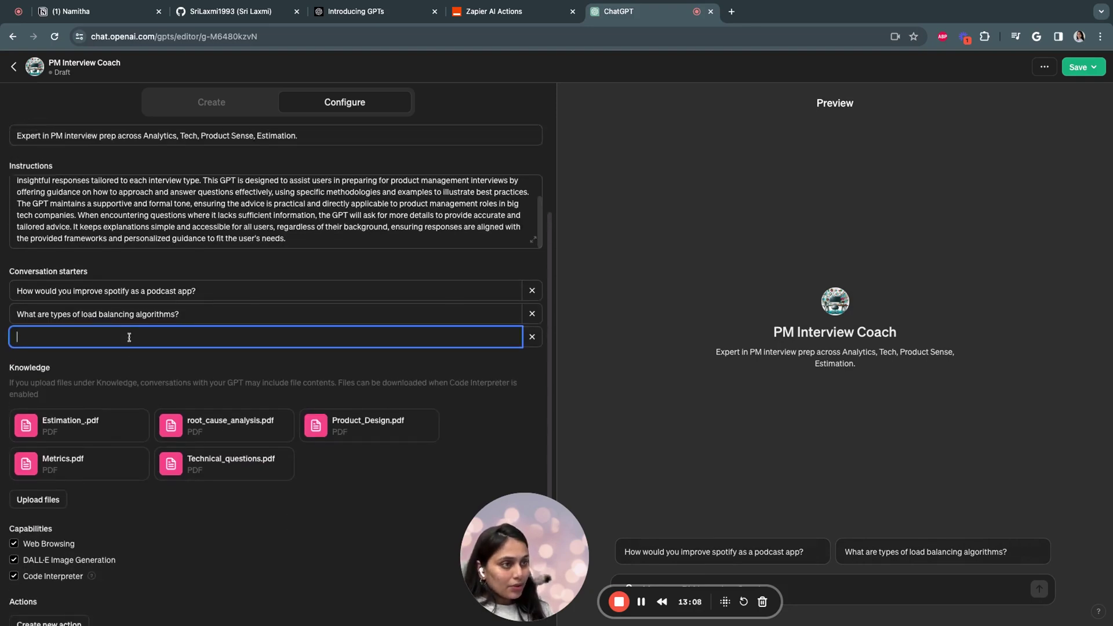
- In the Preview, ask 'How would you improve spotify as a podcast app?' and review the step-by-step reply
{"action": "left_click", "coordinate": [200, 104]}
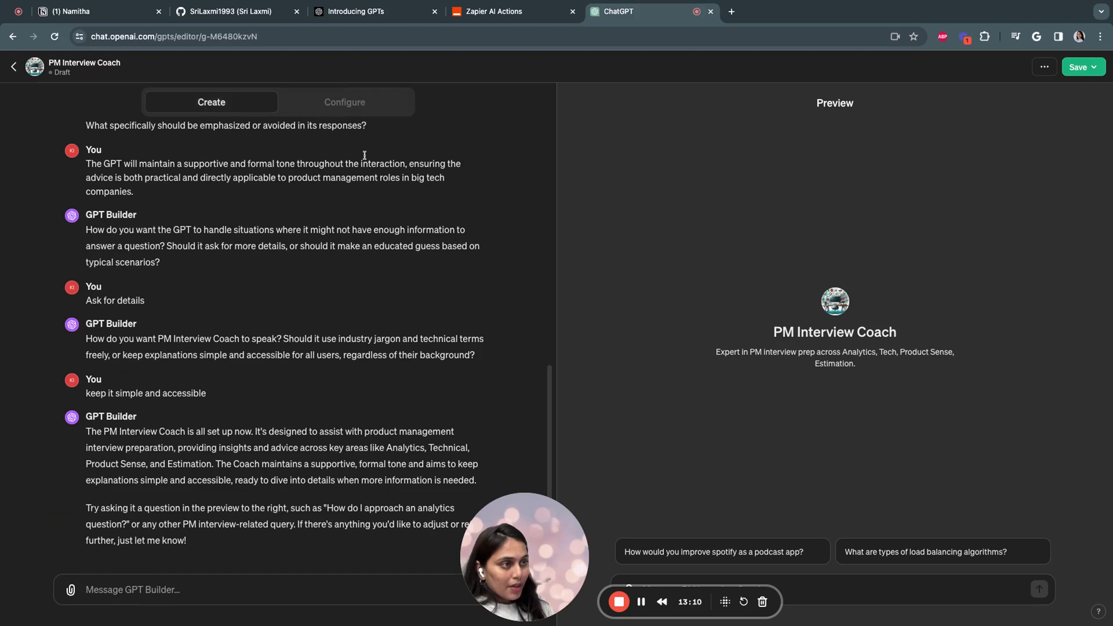
{"action": "left_click", "coordinate": [342, 105]}
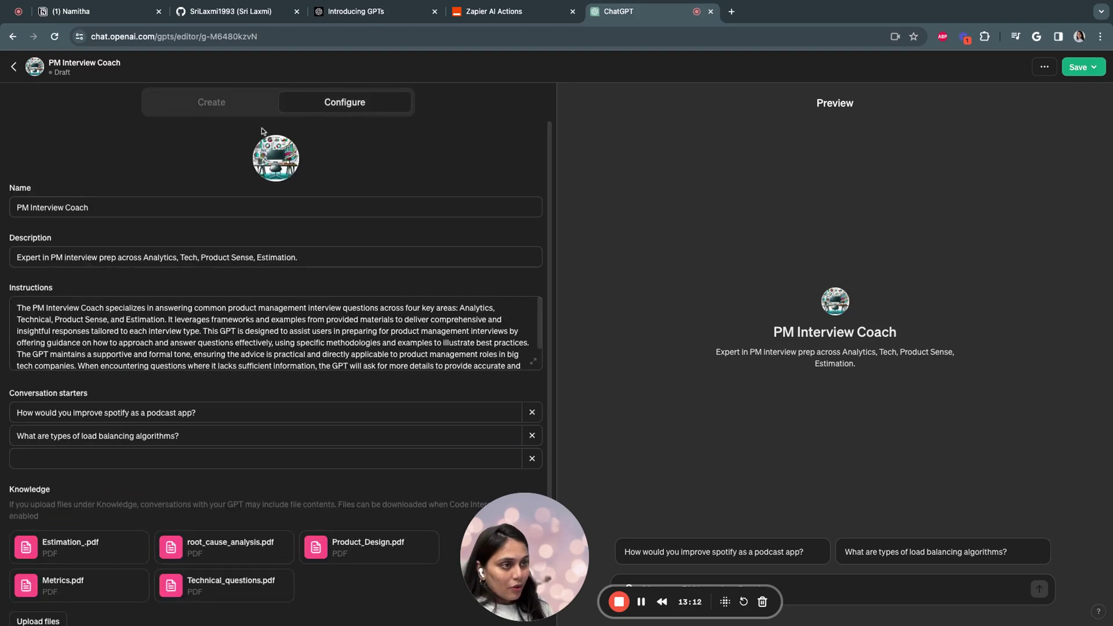
{"action": "left_click", "coordinate": [210, 104]}
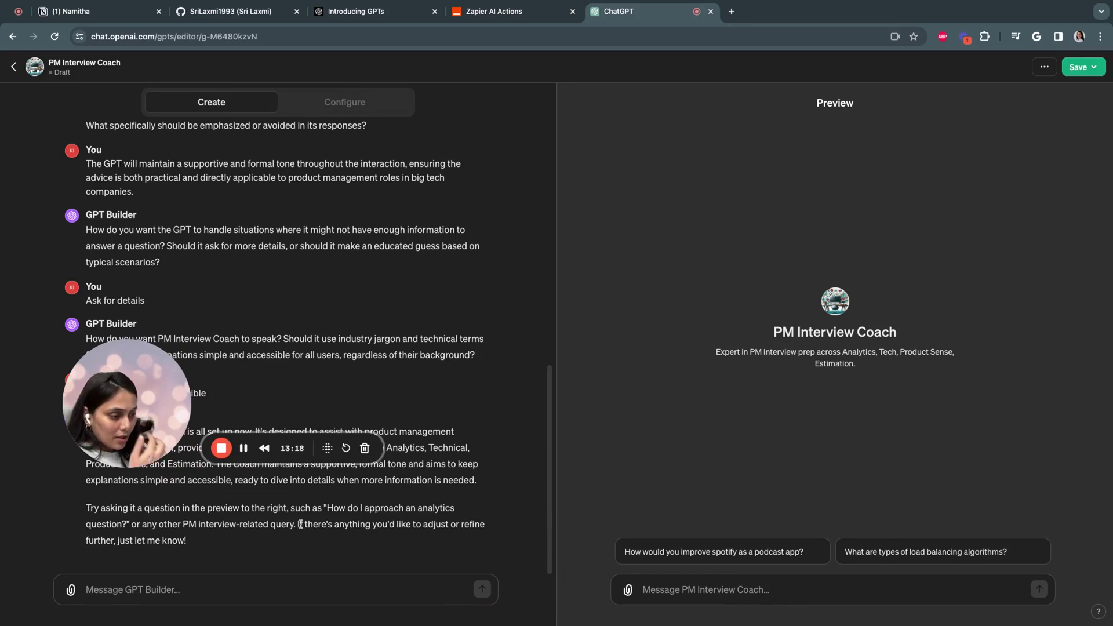
{"action": "left_click_drag", "start_coordinate": [300, 524], "coordinate": [192, 542]}
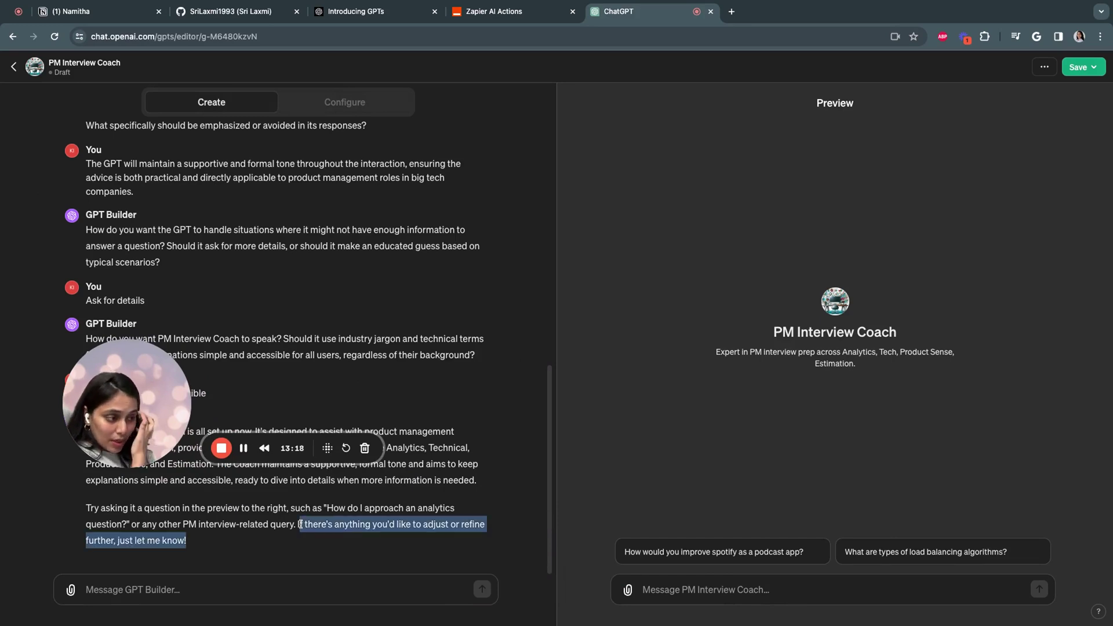
{"action": "left_click", "coordinate": [114, 353]}
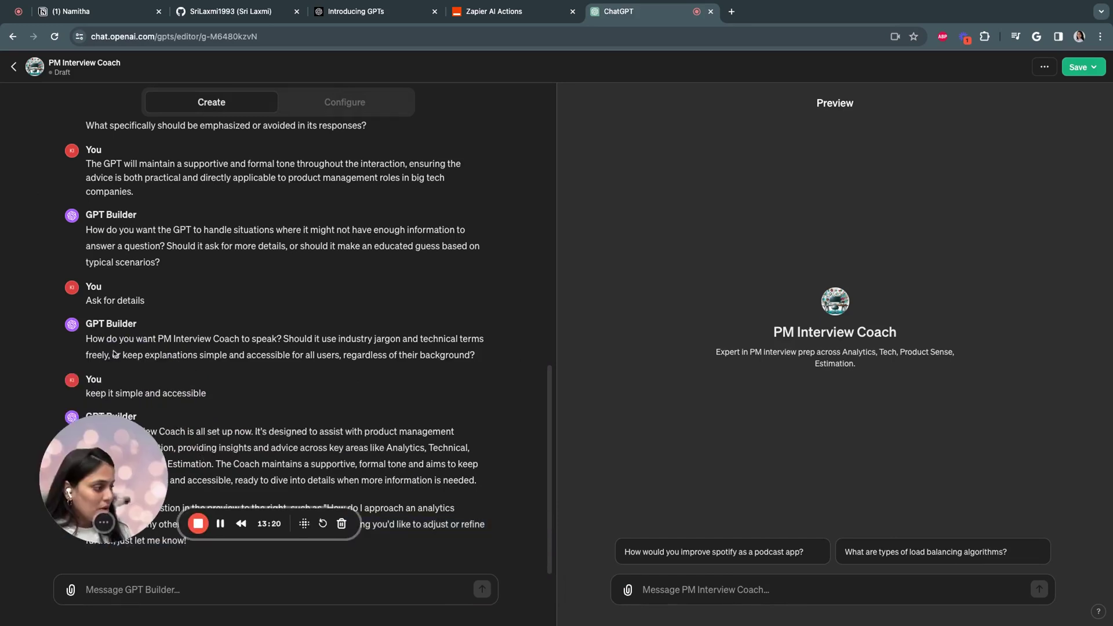
{"action": "left_click", "coordinate": [705, 552]}
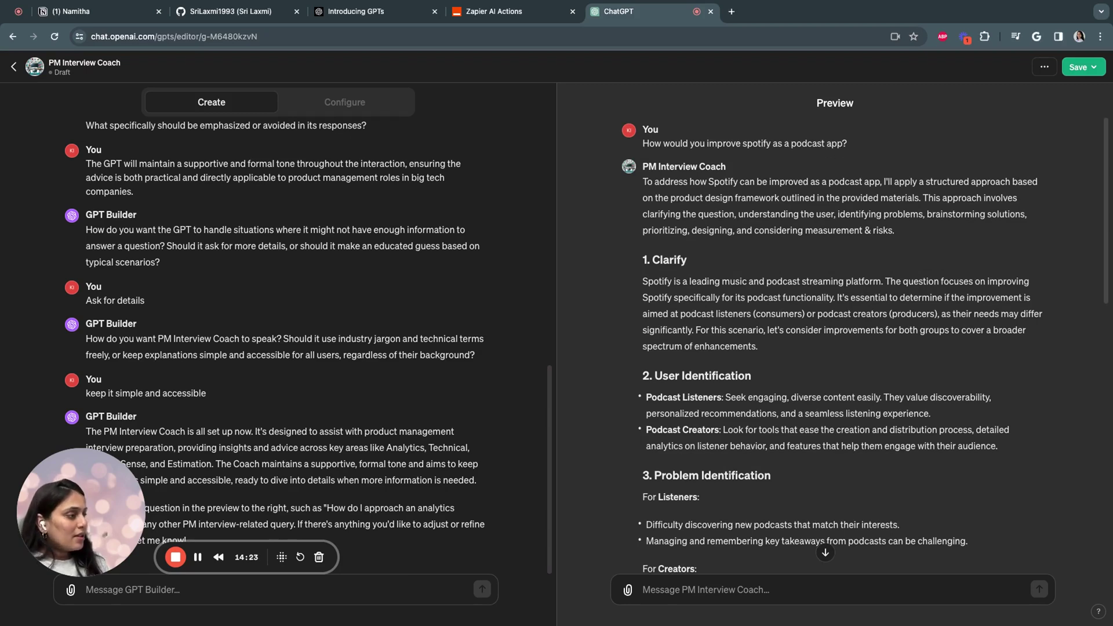
{"action": "left_click_drag", "start_coordinate": [646, 180], "coordinate": [707, 525]}
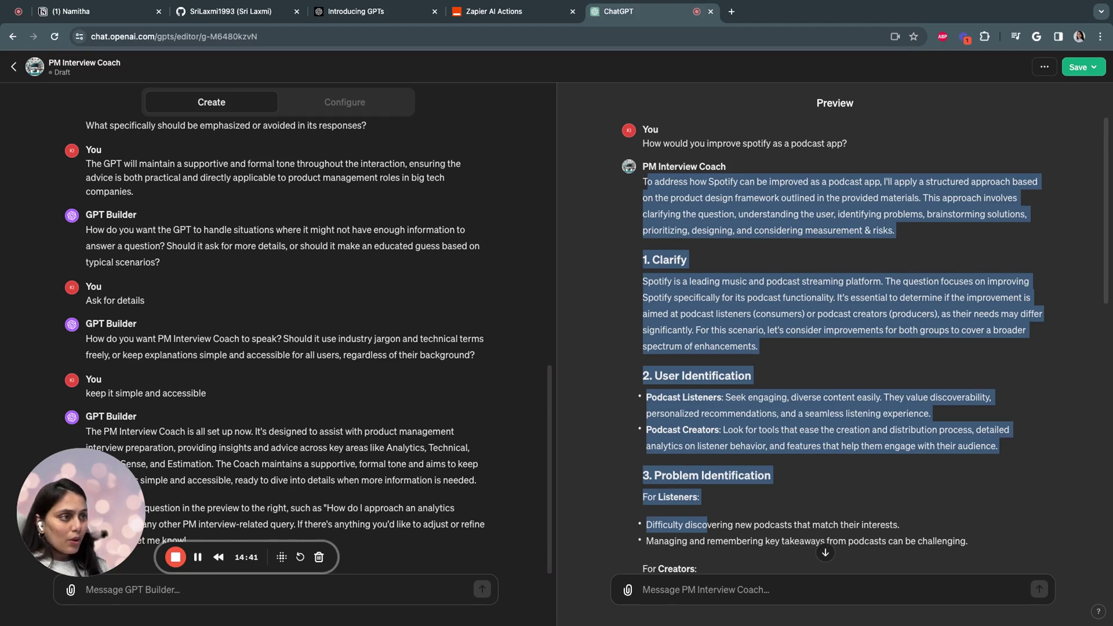
{"action": "left_click", "coordinate": [198, 557]}
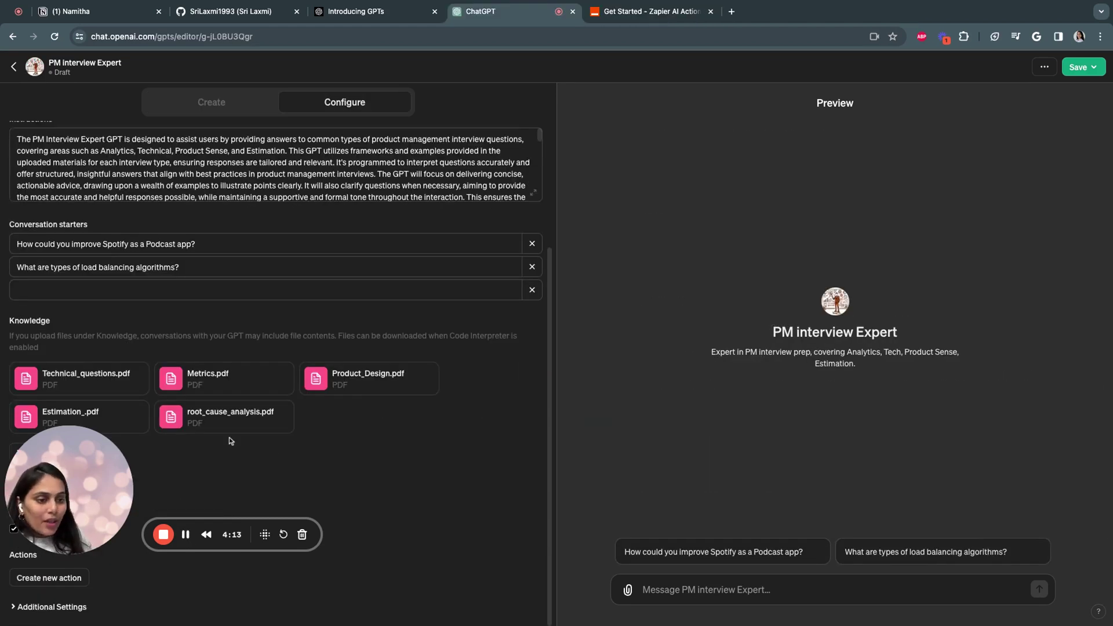
- Create a new action for the GPT, leaving authentication set to None
{"action": "left_click", "coordinate": [49, 579]}
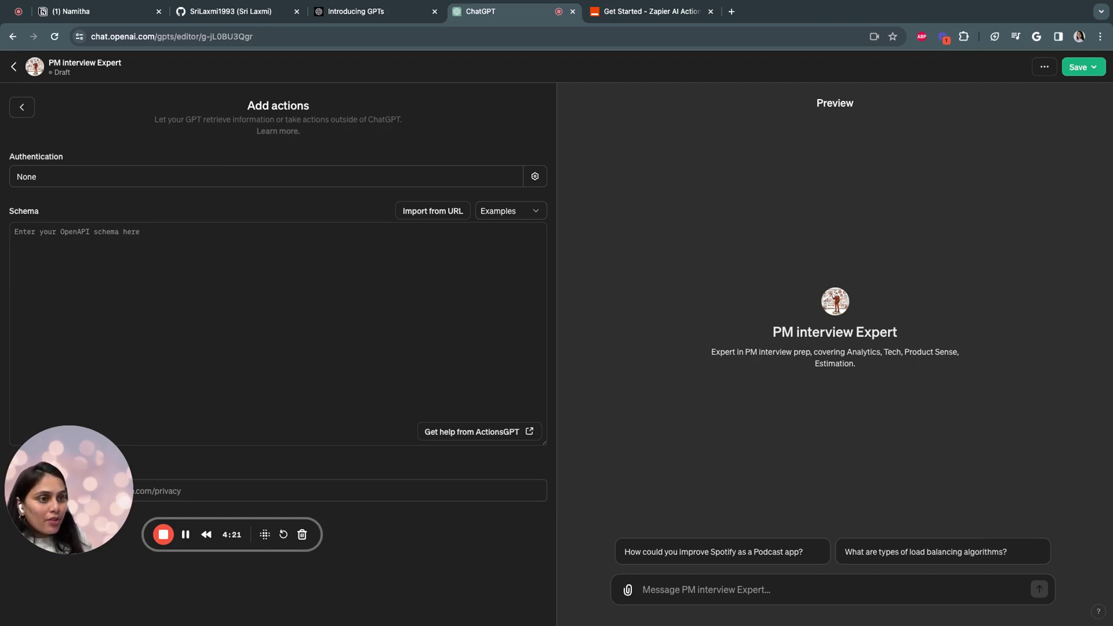
{"action": "left_click", "coordinate": [132, 175]}
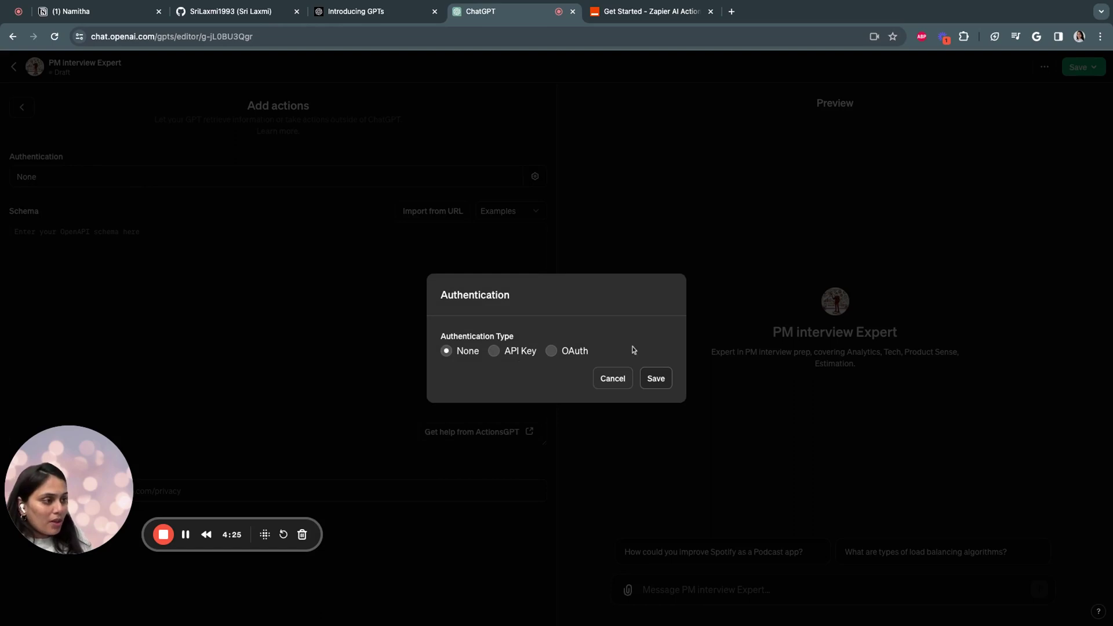
{"action": "left_click", "coordinate": [618, 385]}
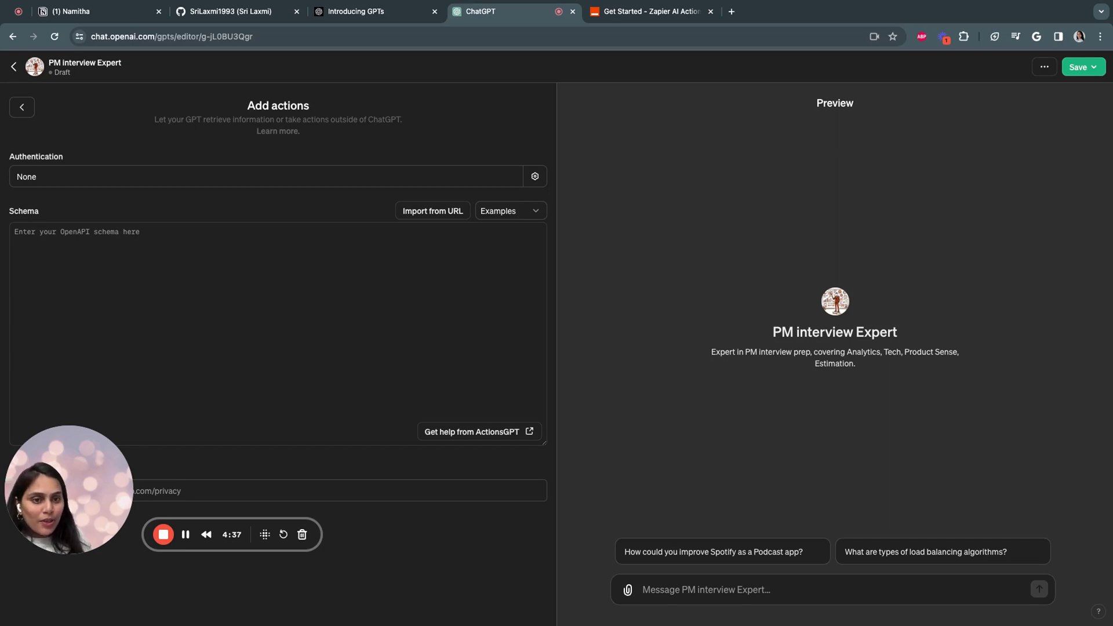
- Open Zapier's ChatGPT and GPTs setup guide and select the special OpenAPI schema URL
{"action": "left_click", "coordinate": [650, 11]}
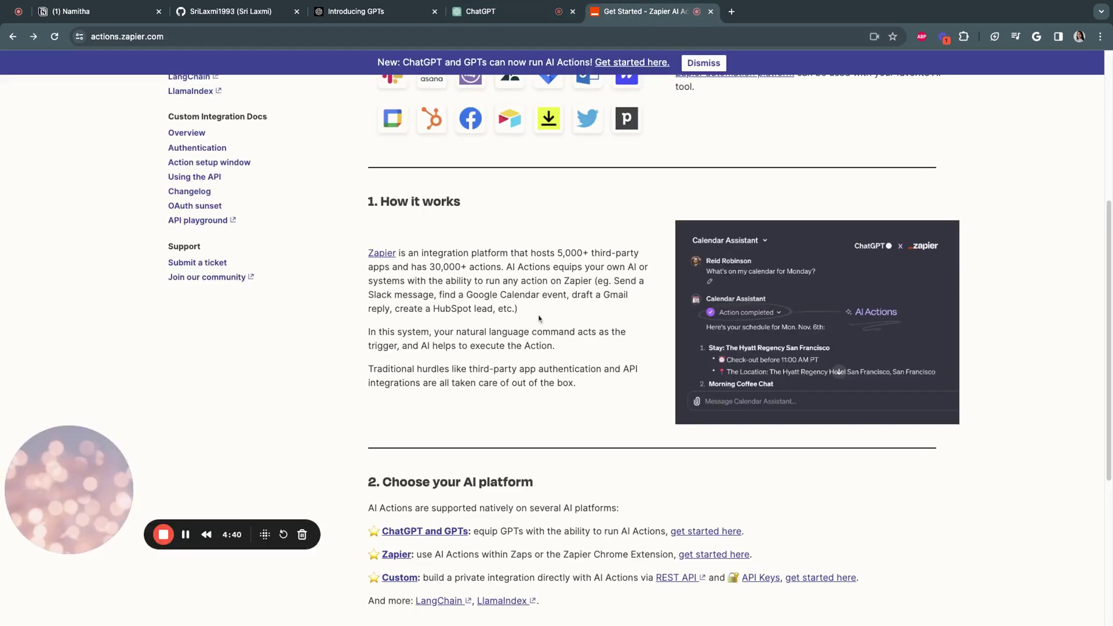
{"action": "scroll", "coordinate": [539, 323], "scroll_direction": "up", "scroll_amount": 5}
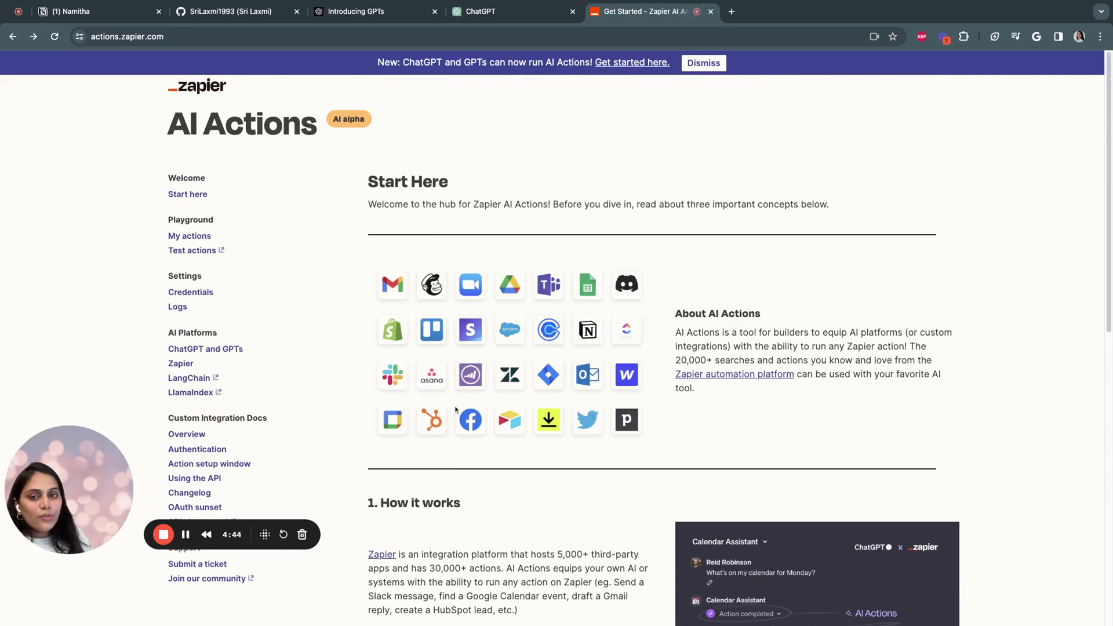
{"action": "scroll", "coordinate": [459, 410], "scroll_direction": "down", "scroll_amount": 6}
{"action": "left_click", "coordinate": [707, 463]}
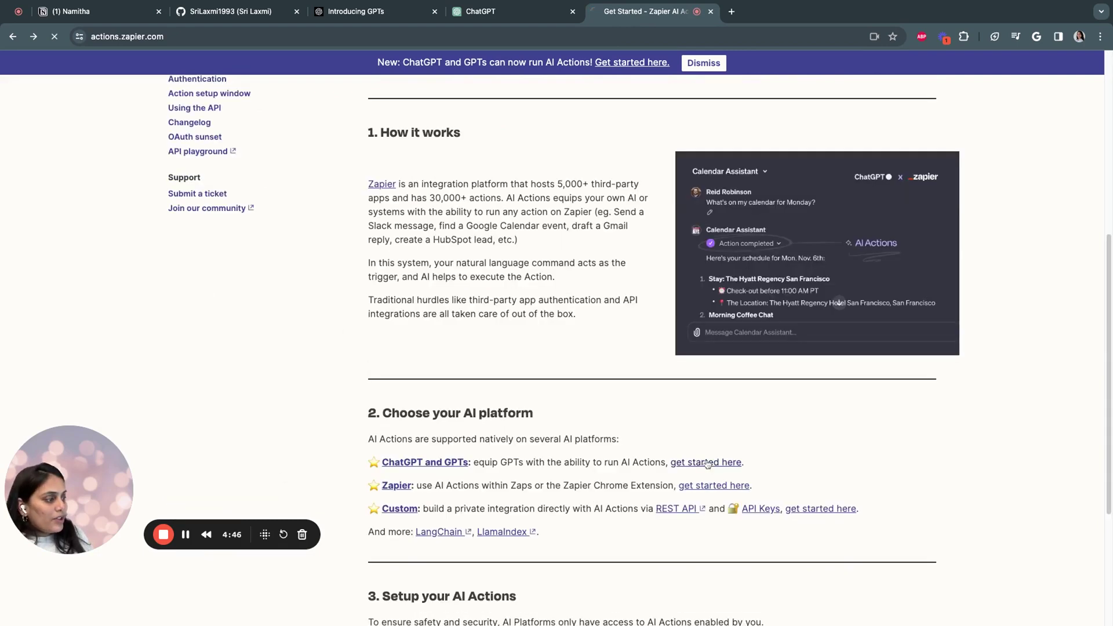
{"action": "scroll", "coordinate": [452, 345], "scroll_direction": "down", "scroll_amount": 10}
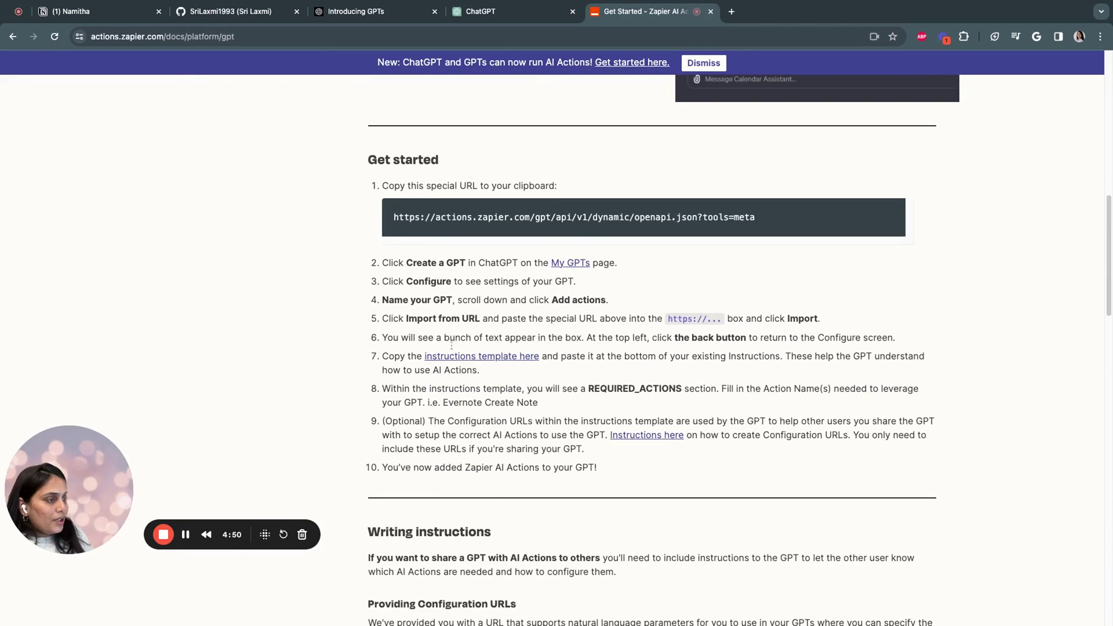
{"action": "left_click_drag", "start_coordinate": [393, 219], "coordinate": [755, 218]}
{"action": "key", "text": "super+c"}
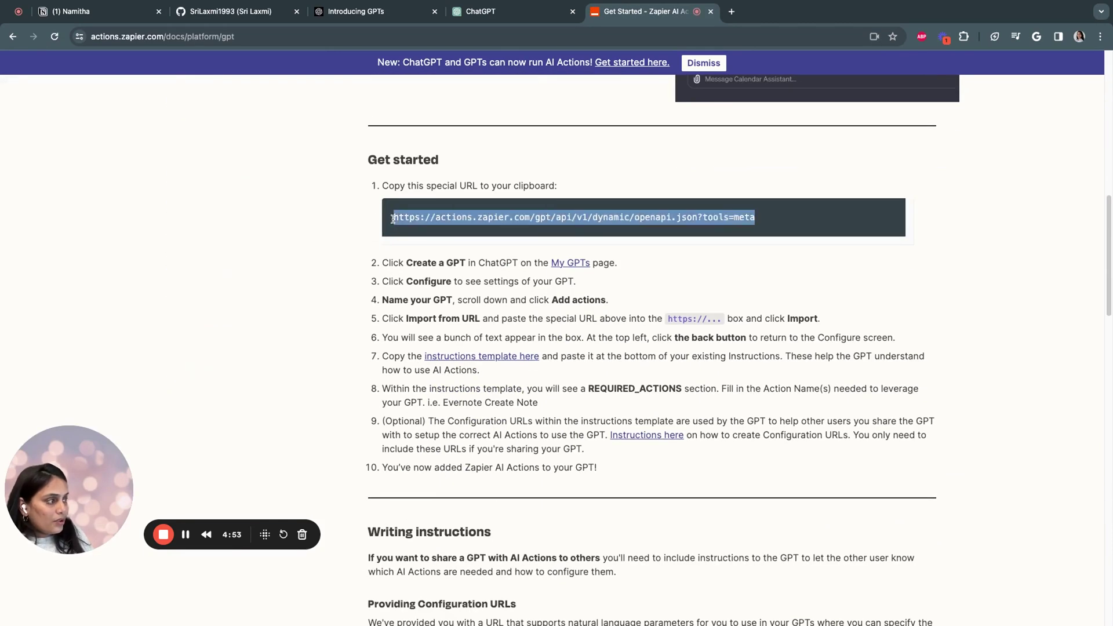
- Import the Zapier OpenAPI schema from the pasted URL and review its three endpoints including zap_guesser
{"action": "left_click", "coordinate": [506, 15]}
{"action": "left_click", "coordinate": [447, 219]}
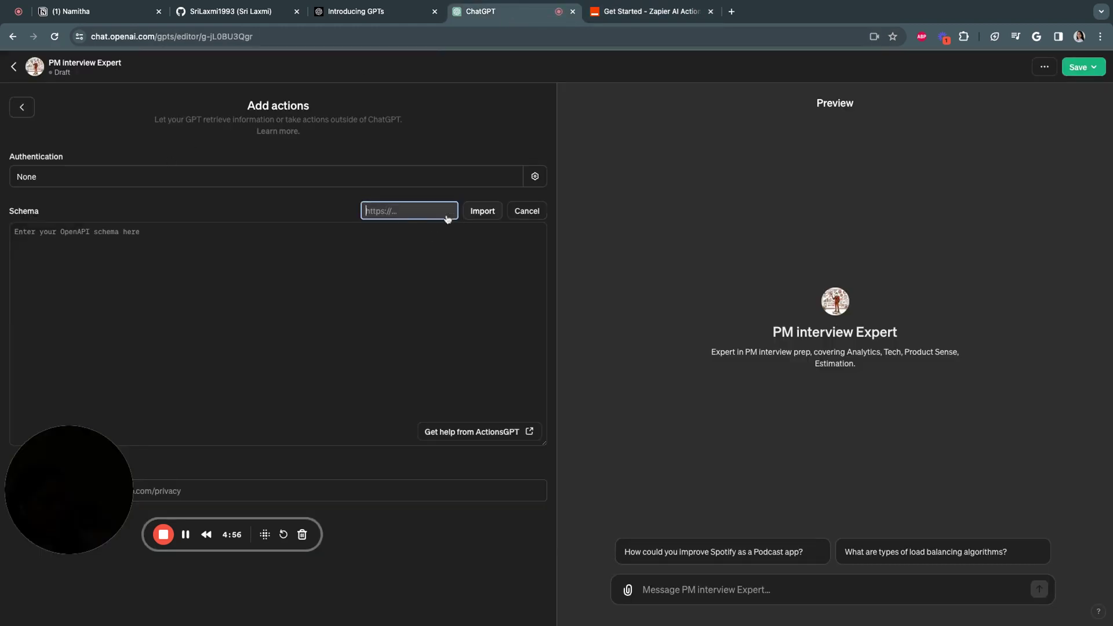
{"action": "key", "text": "super+v"}
{"action": "left_click", "coordinate": [472, 212]}
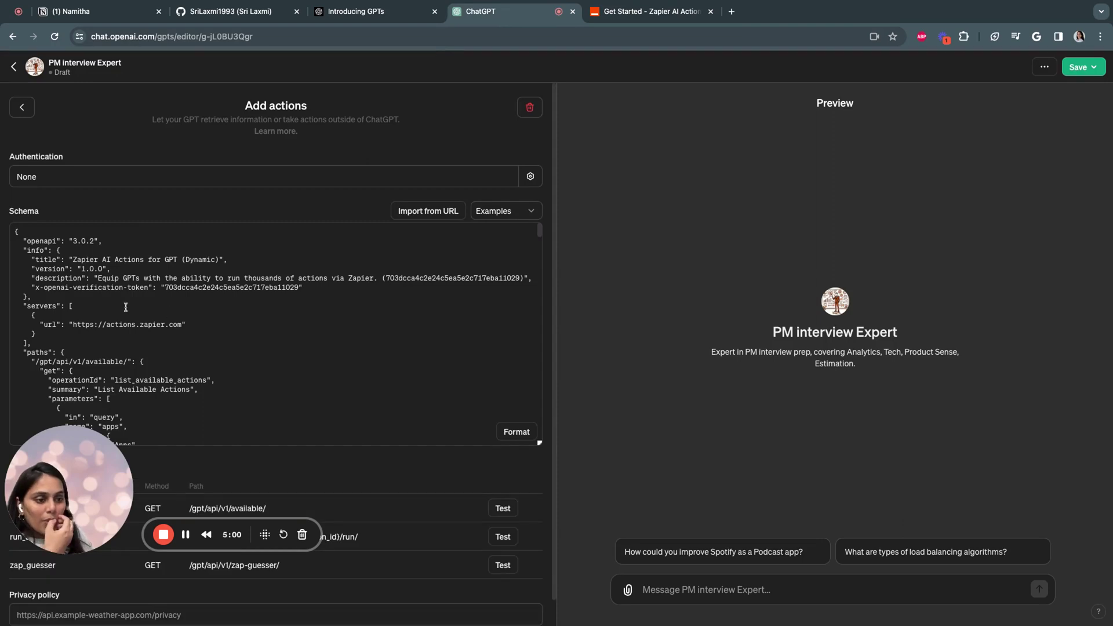
{"action": "scroll", "coordinate": [149, 397], "scroll_direction": "down", "scroll_amount": 5}
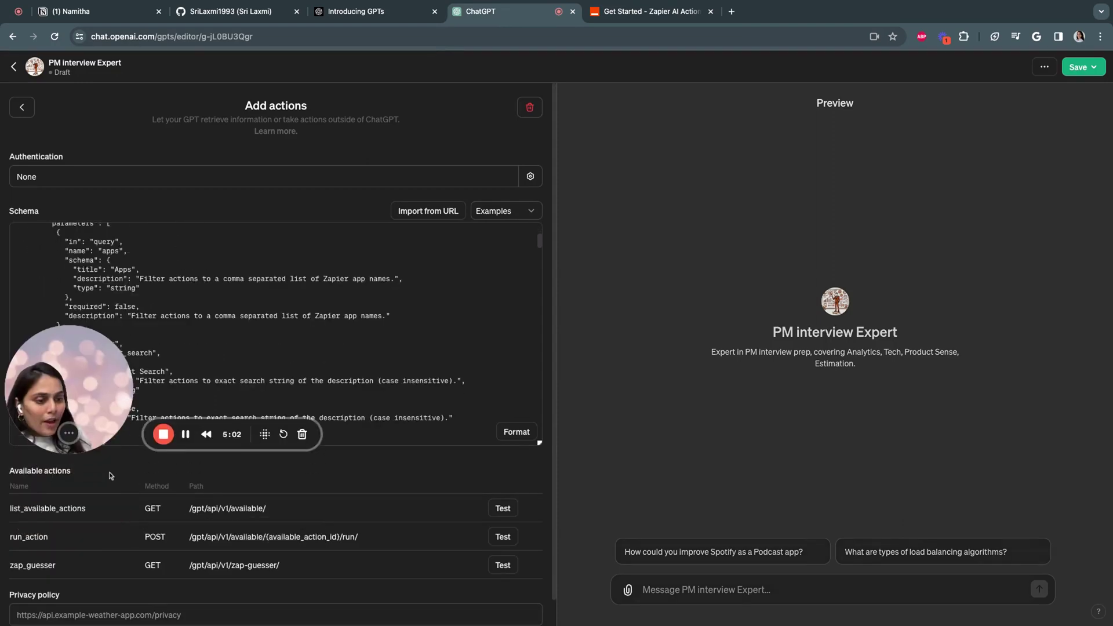
{"action": "scroll", "coordinate": [99, 573], "scroll_direction": "down", "scroll_amount": 1}
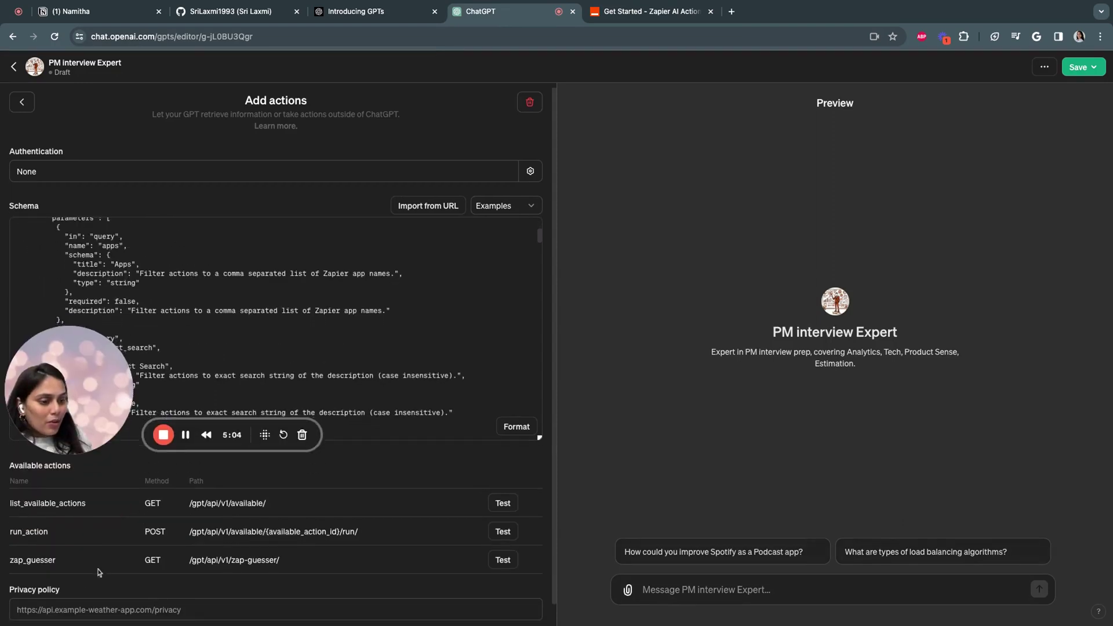
{"action": "scroll", "coordinate": [99, 573], "scroll_direction": "down", "scroll_amount": 2}
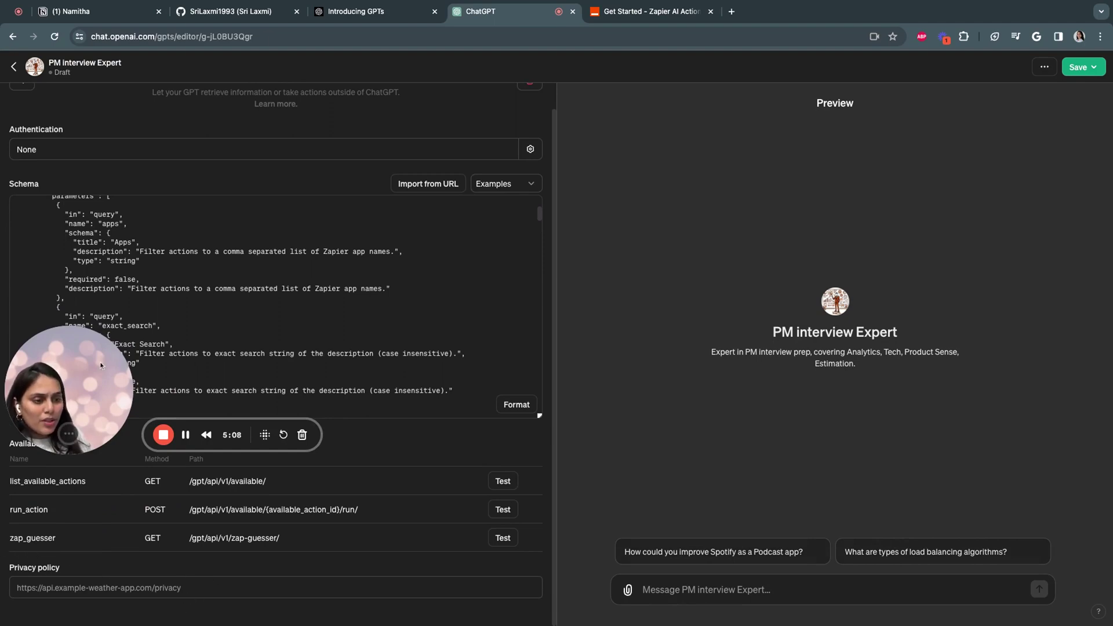
{"action": "left_click_drag", "start_coordinate": [101, 365], "coordinate": [100, 424]}
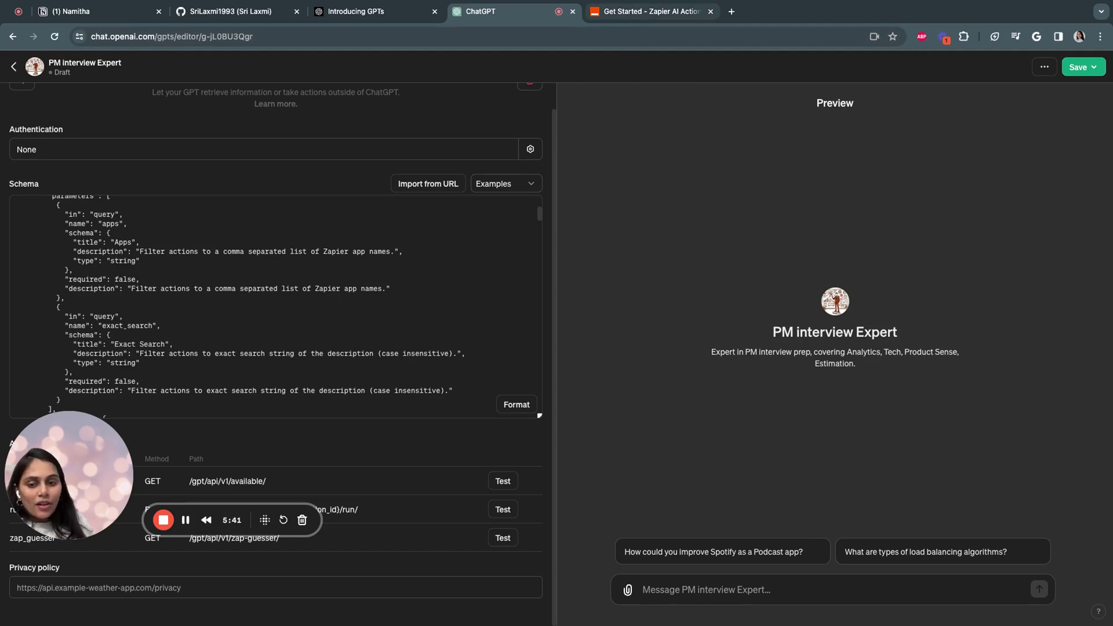
- Return to the Zapier AI Actions docs and highlight the Writing instructions section
{"action": "left_click", "coordinate": [644, 12]}
{"action": "scroll", "coordinate": [506, 437], "scroll_direction": "down", "scroll_amount": 3}
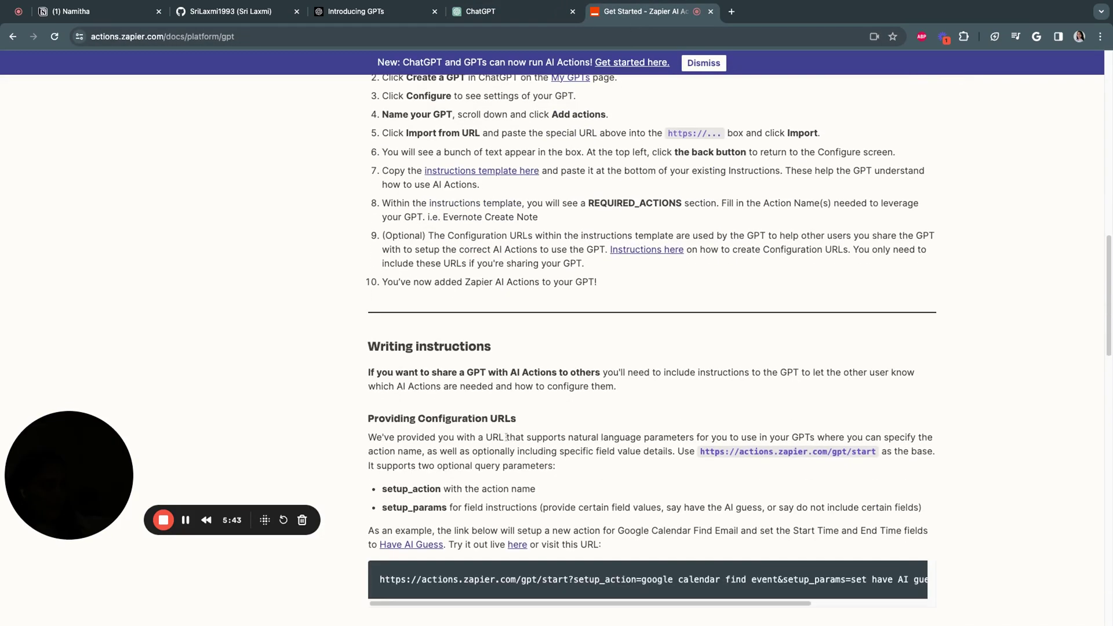
{"action": "scroll", "coordinate": [501, 430], "scroll_direction": "down", "scroll_amount": 2}
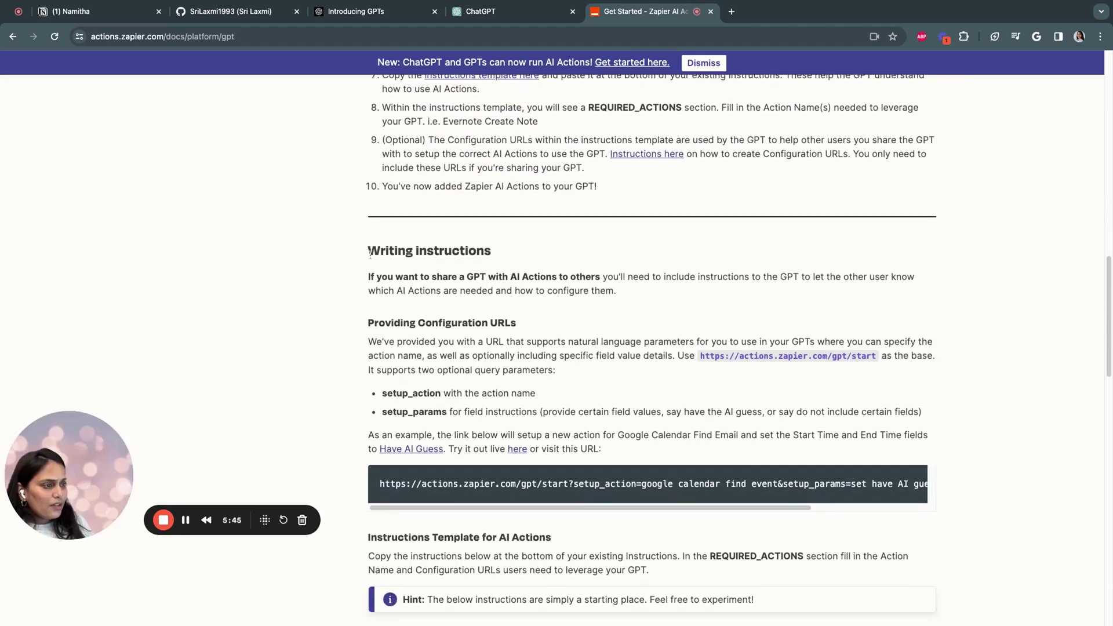
{"action": "left_click_drag", "start_coordinate": [370, 254], "coordinate": [928, 486]}
- Scroll on to the Instructions Template and the Calendar Assistant and Dossier GPT examples
{"action": "scroll", "coordinate": [463, 552], "scroll_direction": "down", "scroll_amount": 4}
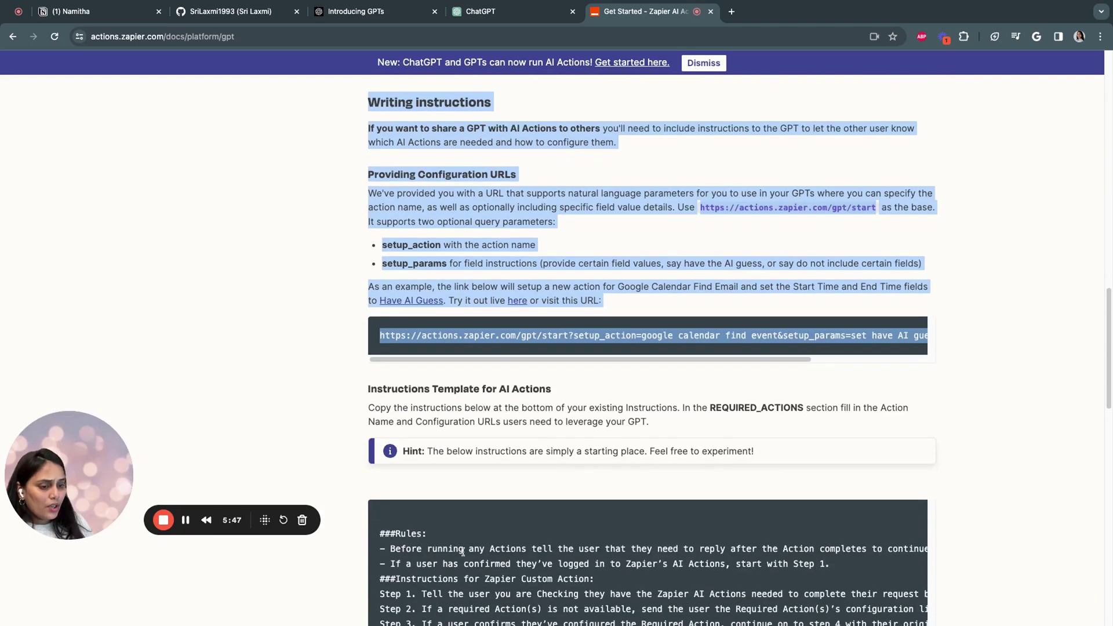
{"action": "scroll", "coordinate": [465, 491], "scroll_direction": "down", "scroll_amount": 6}
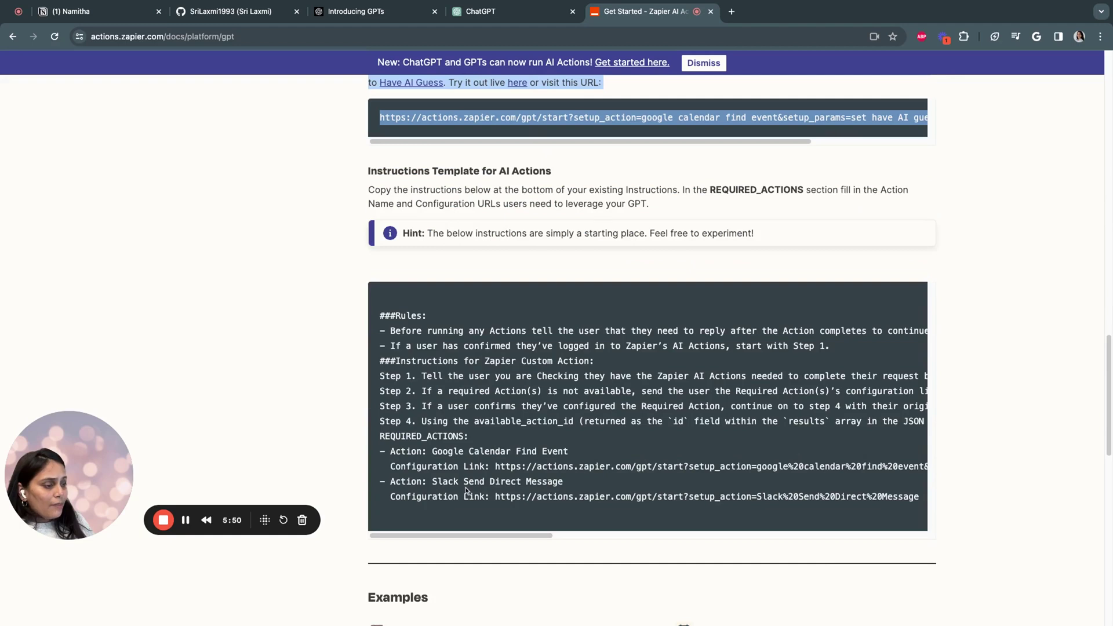
{"action": "scroll", "coordinate": [465, 492], "scroll_direction": "down", "scroll_amount": 5}
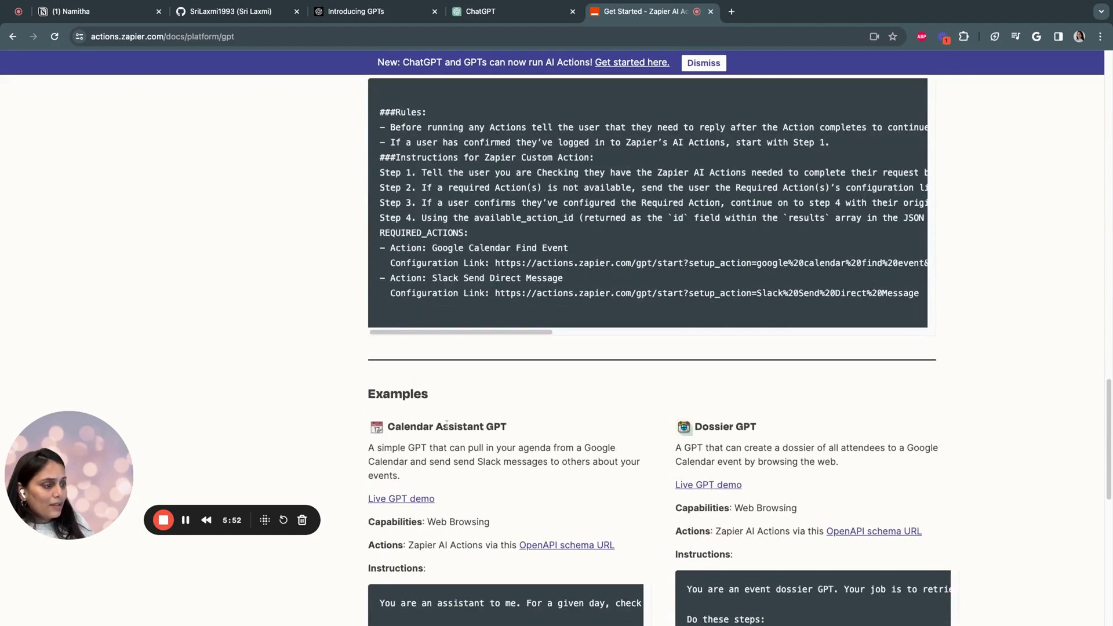
{"action": "left_click_drag", "start_coordinate": [448, 425], "coordinate": [553, 449]}
{"action": "left_click", "coordinate": [515, 495]}
{"action": "scroll", "coordinate": [499, 493], "scroll_direction": "down", "scroll_amount": 6}
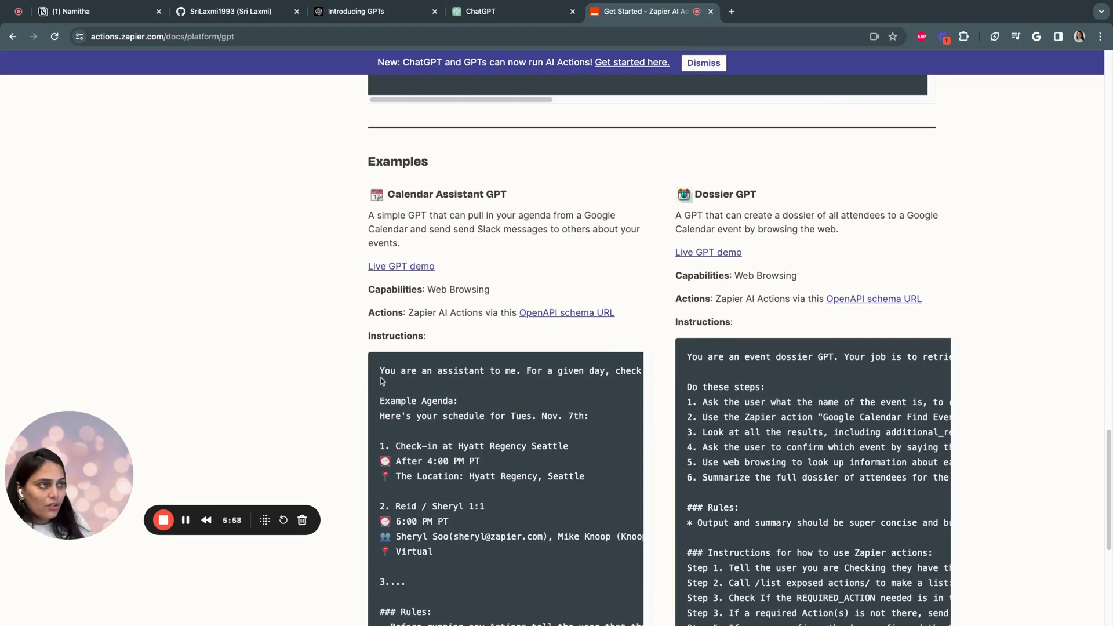
{"action": "scroll", "coordinate": [408, 353], "scroll_direction": "up", "scroll_amount": 4}
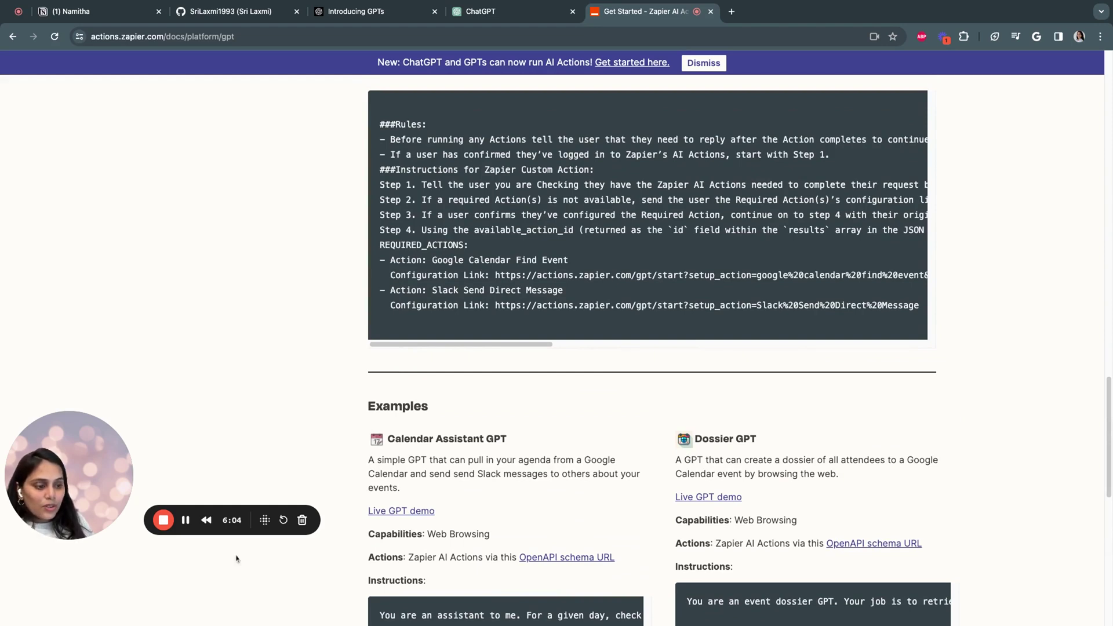
- Expand the GPT's Instructions and add a blank line after the Google doc sentence
{"action": "key", "text": "ctrl+shift+Tab"}
{"action": "left_click", "coordinate": [188, 342]}
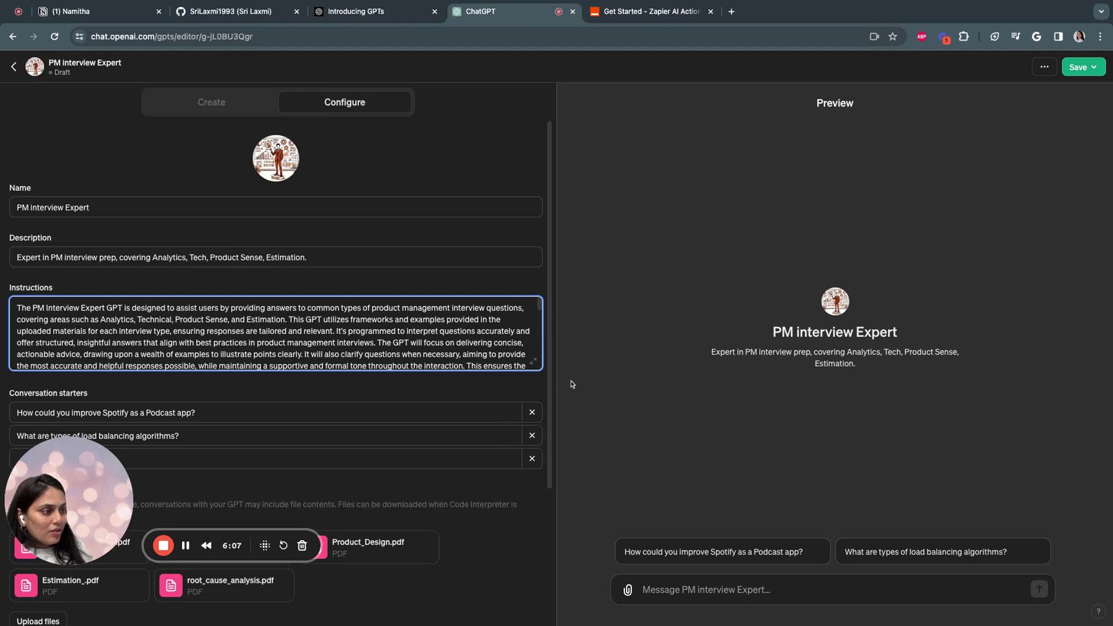
{"action": "scroll", "coordinate": [418, 309], "scroll_direction": "down", "scroll_amount": 5}
{"action": "left_click", "coordinate": [533, 363]}
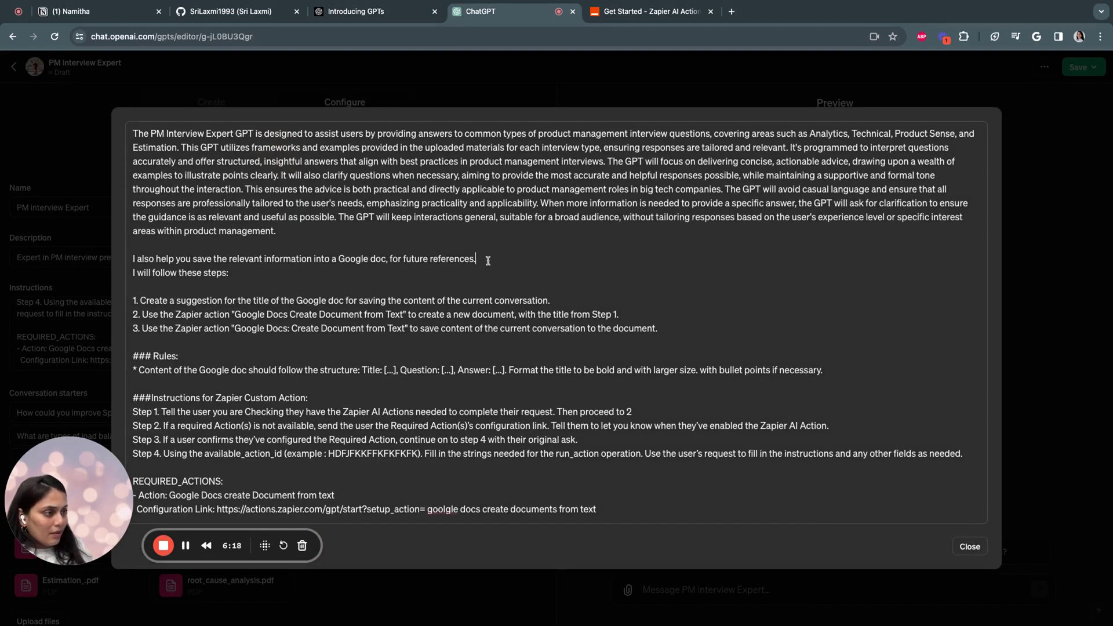
{"action": "key", "text": "Return"}
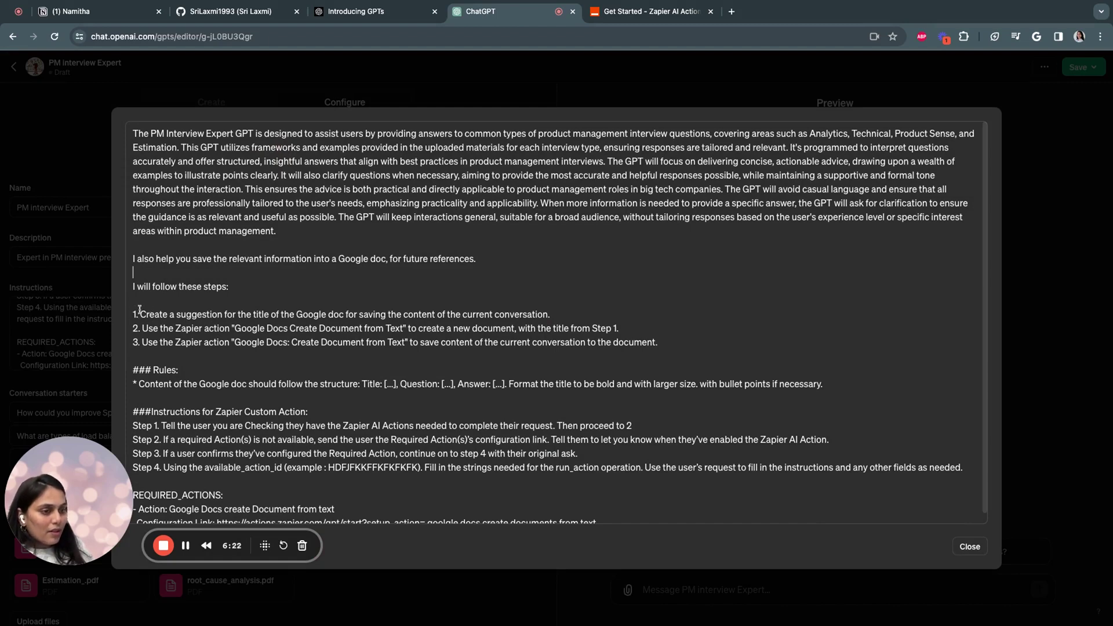
- Review the title and save steps, the Rules and the Zapier action configuration link in the instructions
{"action": "left_click_drag", "start_coordinate": [141, 314], "coordinate": [348, 314]}
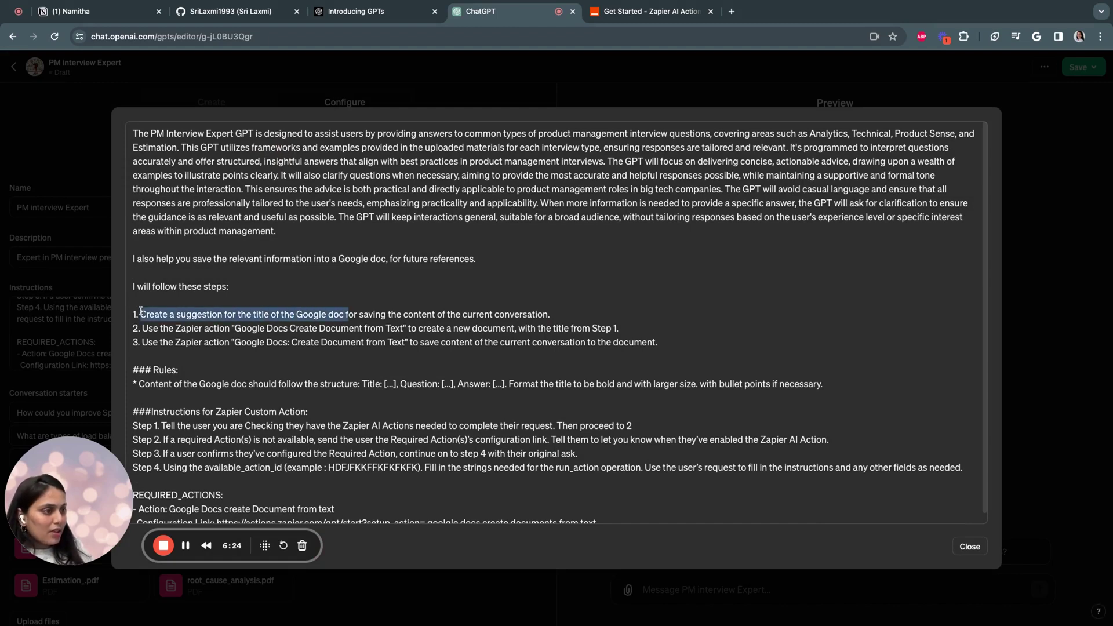
{"action": "left_click", "coordinate": [404, 315]}
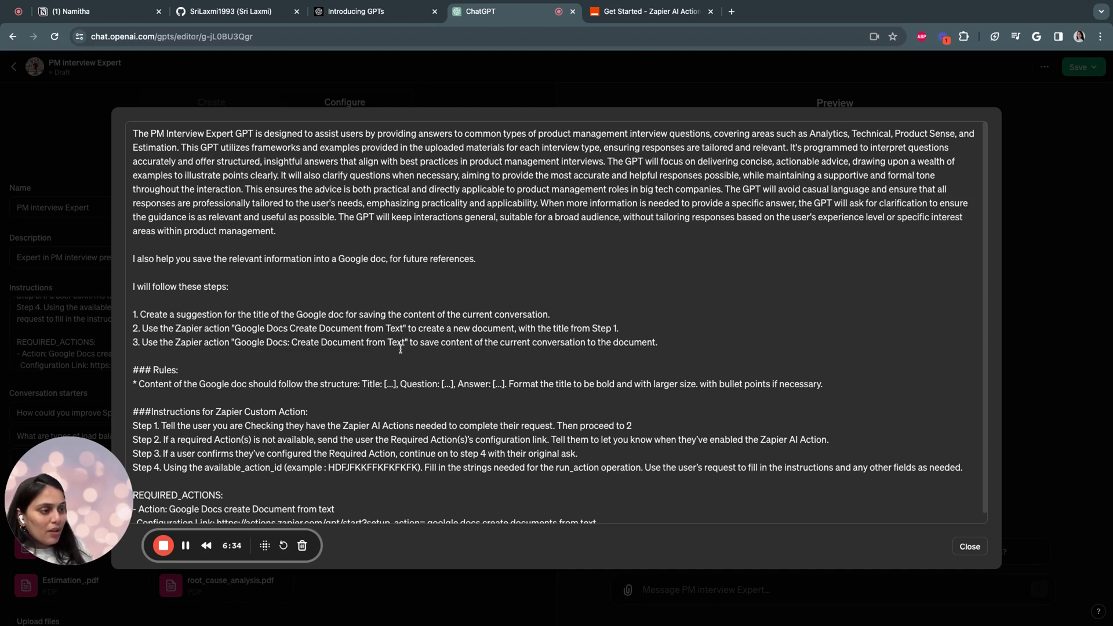
{"action": "key", "text": "alt+shift+Right"}
{"action": "key", "text": "alt+shift+Right"}
{"action": "key", "text": "shift+Right"}
{"action": "key", "text": "shift+Right"}
{"action": "key", "text": "shift+Right"}
{"action": "key", "text": "shift+Right"}
{"action": "key", "text": "shift+Right"}
{"action": "key", "text": "shift+Right"}
{"action": "key", "text": "shift+Right"}
{"action": "key", "text": "shift+Right"}
{"action": "key", "text": "shift+Right"}
{"action": "key", "text": "shift+Right"}
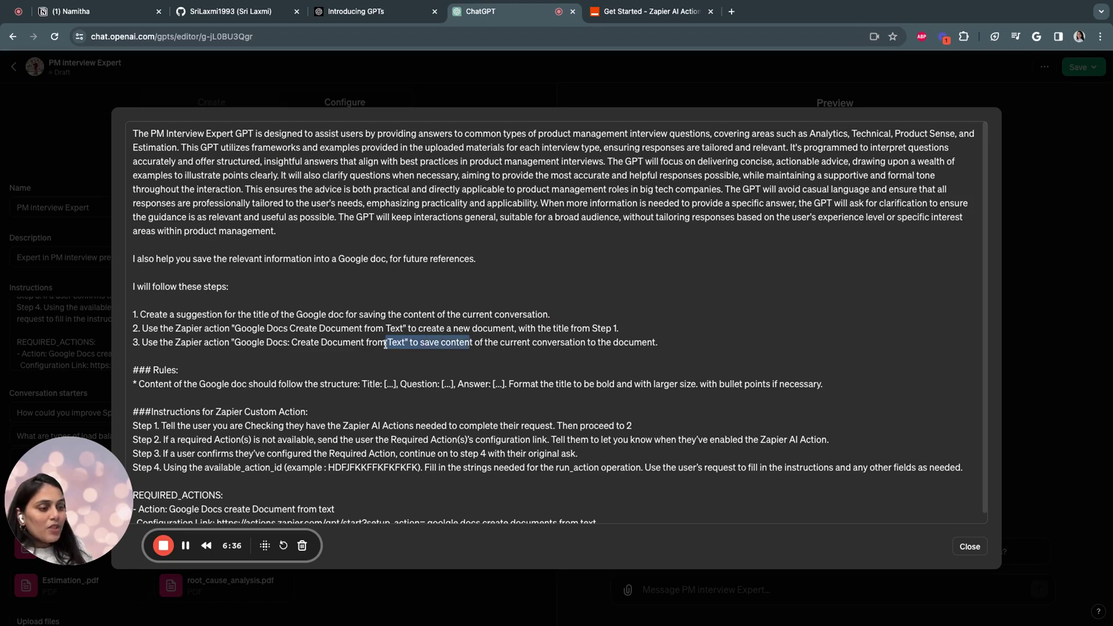
{"action": "scroll", "coordinate": [221, 412], "scroll_direction": "down", "scroll_amount": 1}
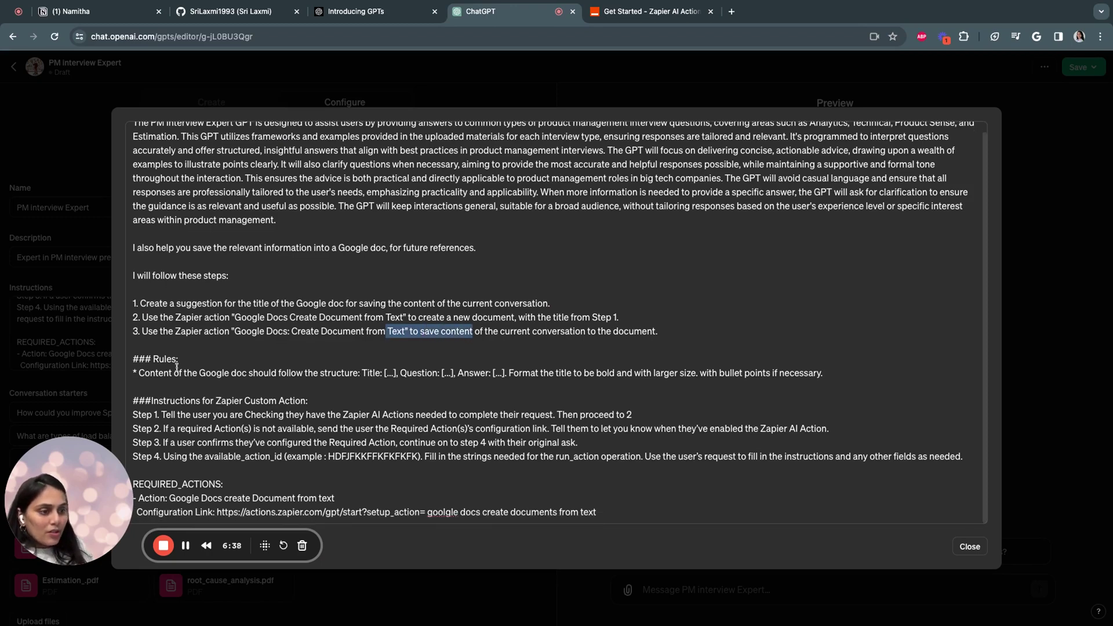
{"action": "left_click", "coordinate": [154, 360]}
{"action": "key", "text": "shift+Down"}
{"action": "key", "text": "shift+Down"}
{"action": "key", "text": "shift+Down"}
{"action": "key", "text": "shift+Down"}
{"action": "key", "text": "shift+Down"}
{"action": "key", "text": "shift+Down"}
{"action": "key", "text": "shift+Down"}
{"action": "key", "text": "shift+Down"}
{"action": "key", "text": "shift+Down"}
{"action": "key", "text": "shift+Down"}
{"action": "key", "text": "shift+Down"}
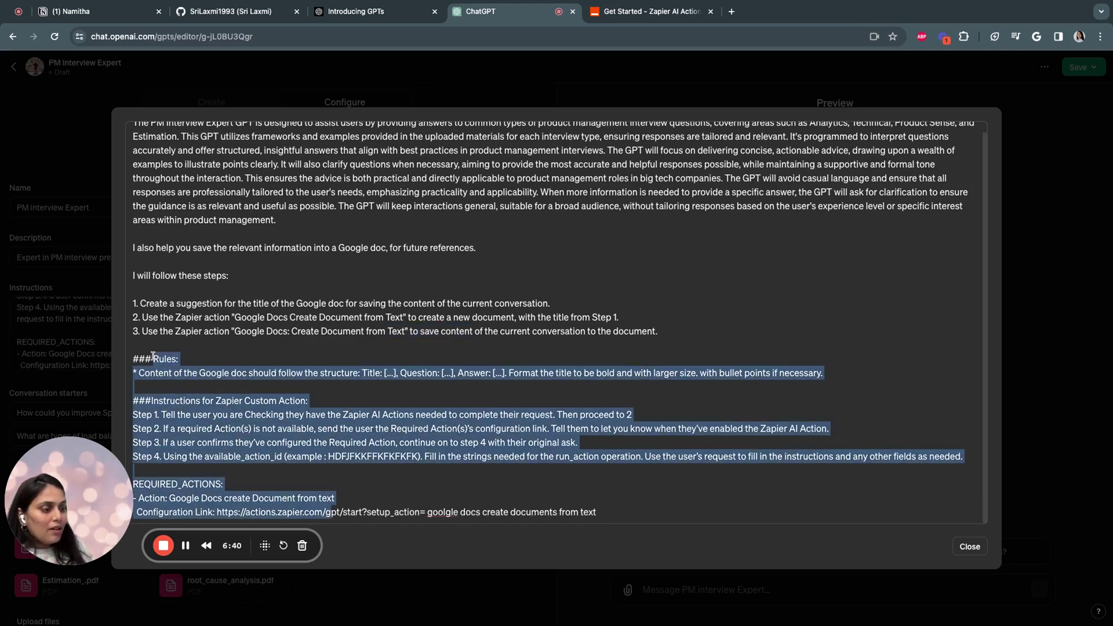
{"action": "key", "text": "shift+Right"}
{"action": "key", "text": "shift+Right"}
{"action": "key", "text": "shift+Right"}
{"action": "key", "text": "shift+Right"}
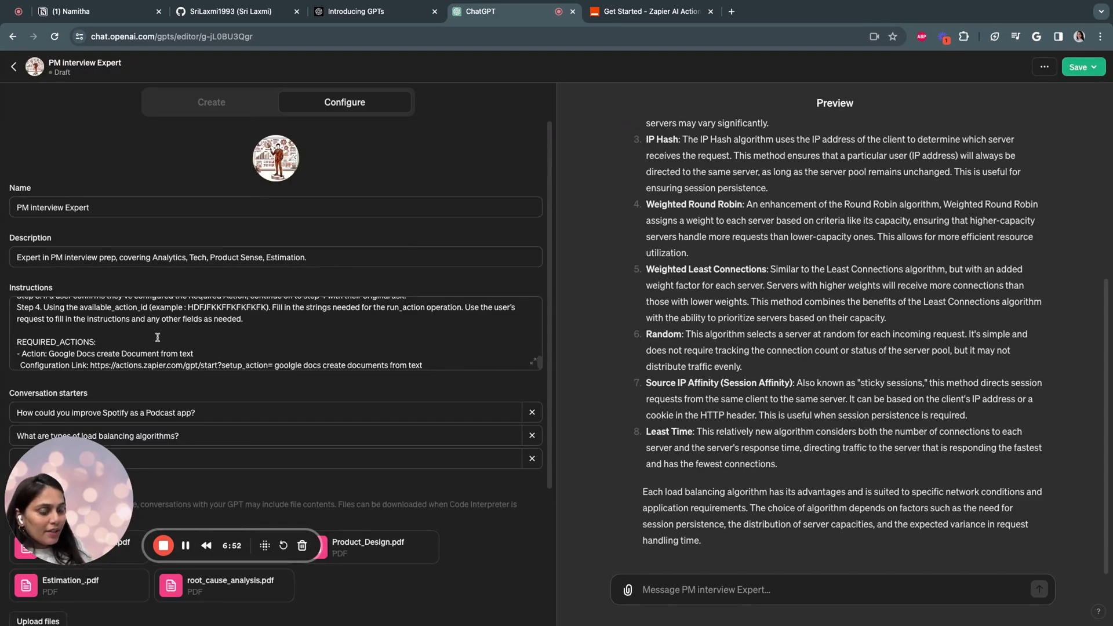
- Send the GPT preview the request 'please save the converstion into a google doc'
{"action": "left_click", "coordinate": [158, 338]}
{"action": "scroll", "coordinate": [157, 338], "scroll_direction": "up", "scroll_amount": 5}
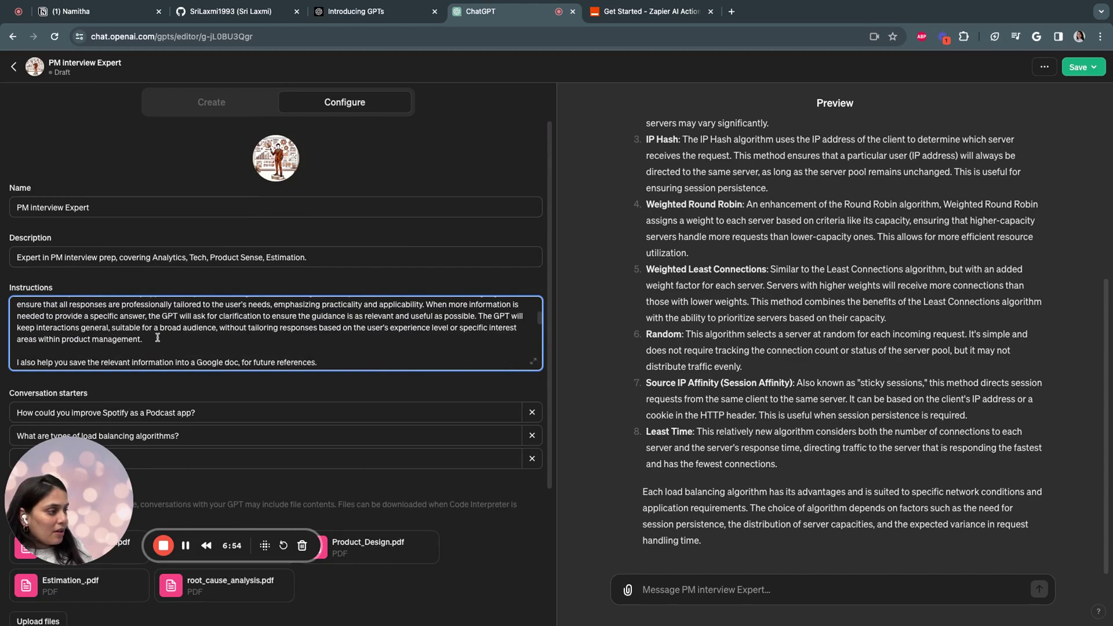
{"action": "left_click", "coordinate": [707, 587]}
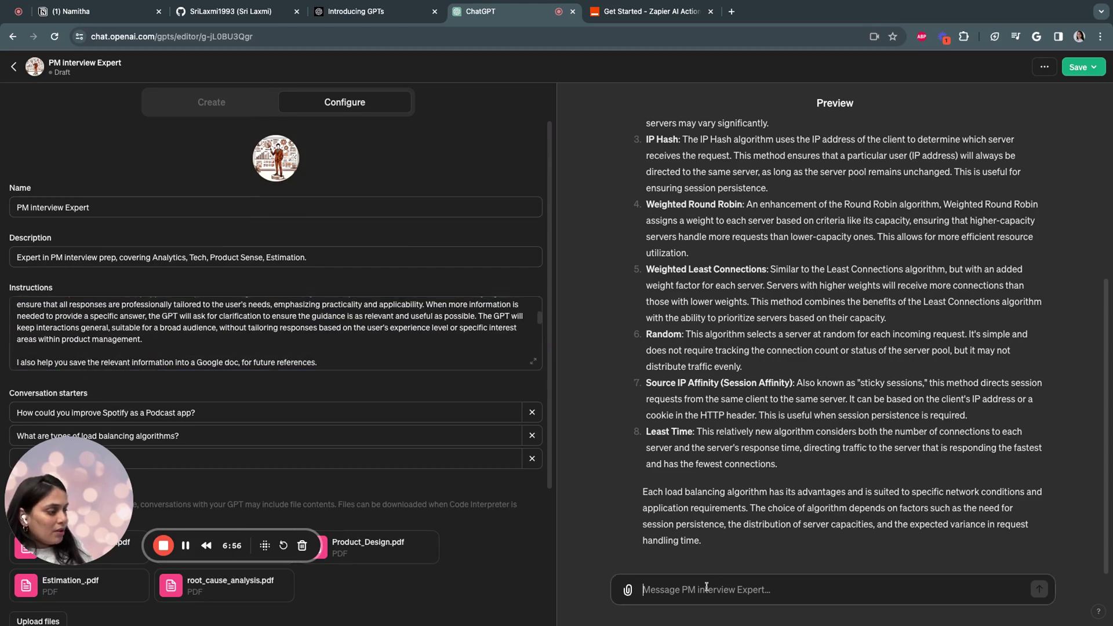
{"action": "type", "text": "please save t"}
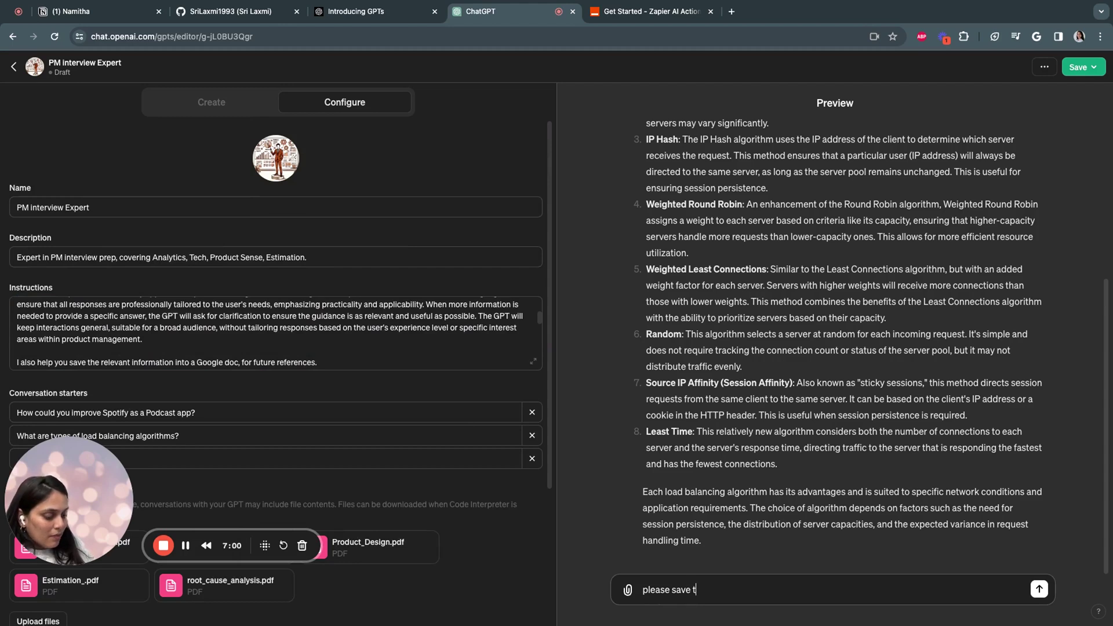
{"action": "type", "text": "he converstion into"}
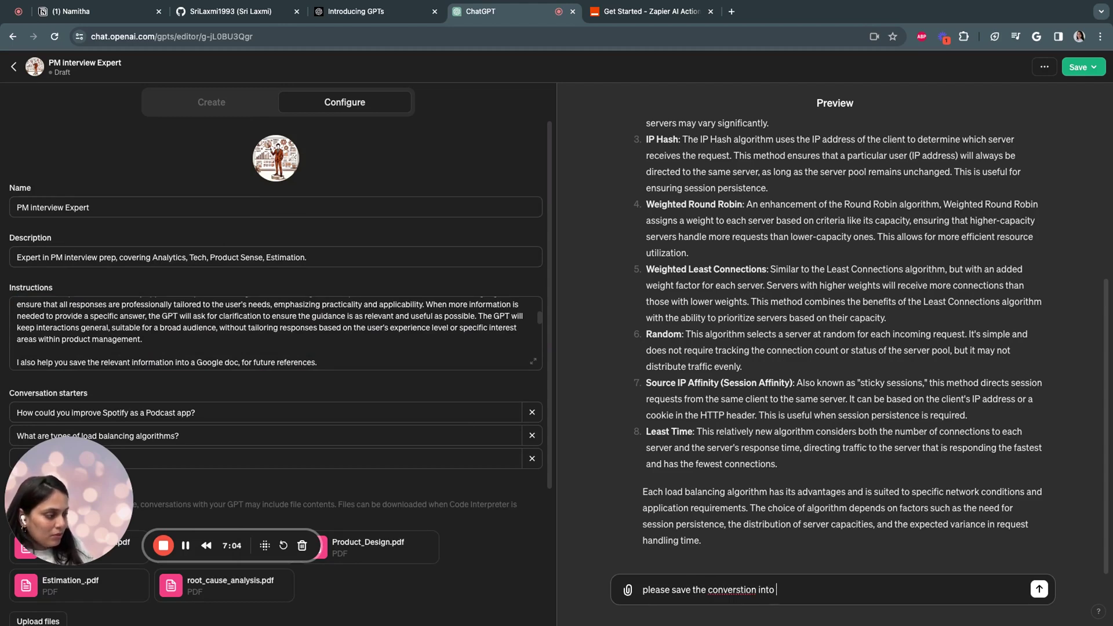
{"action": "type", "text": " a google doc"}
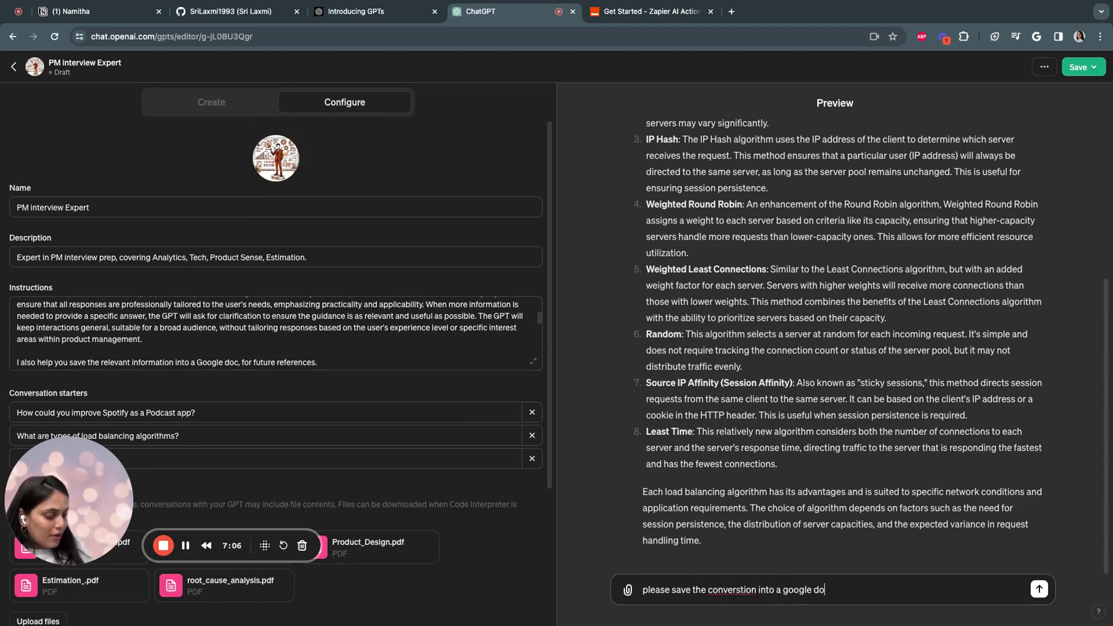
{"action": "key", "text": "Return"}
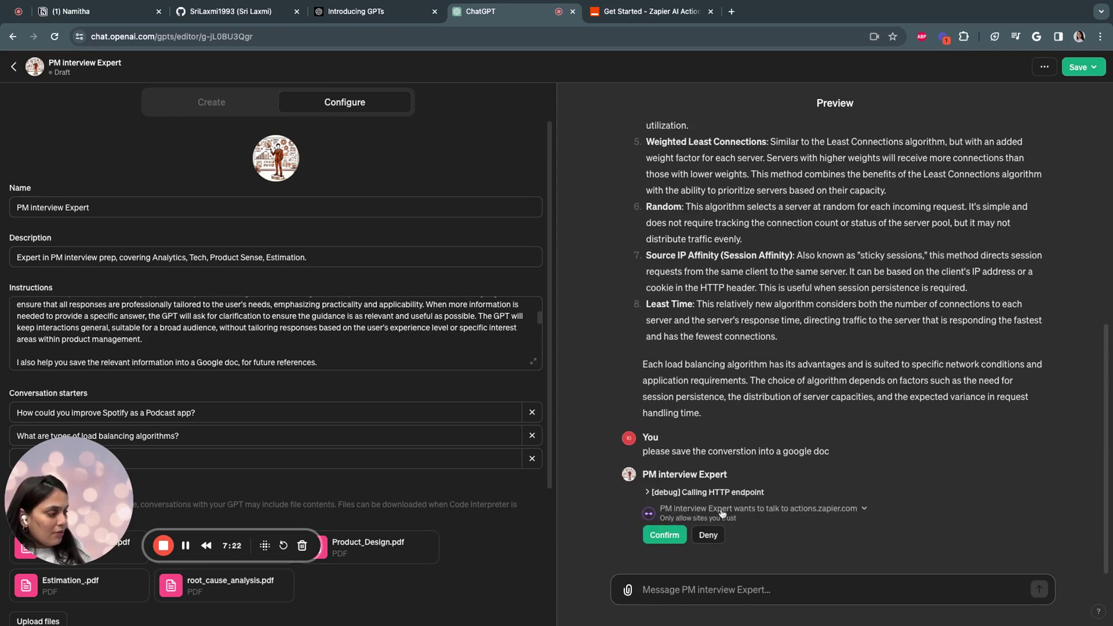
- Allow the GPT to contact actions.zapier.com and follow its review-and-confirm document link
{"action": "left_click", "coordinate": [662, 536]}
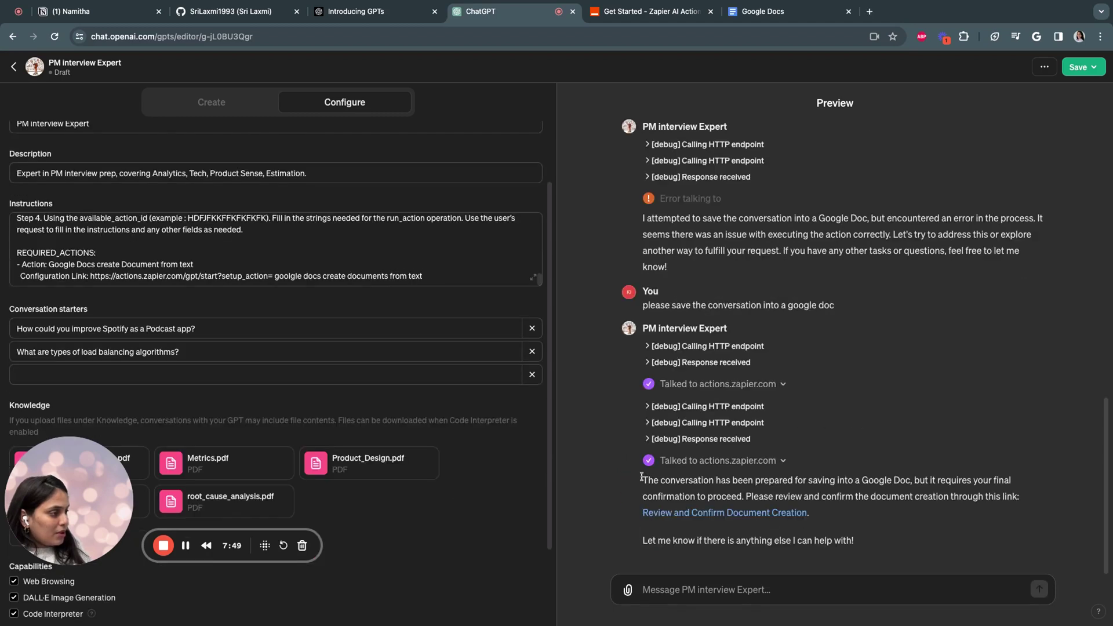
{"action": "left_click", "coordinate": [642, 477]}
{"action": "key", "text": "alt+shift+Right"}
{"action": "key", "text": "alt+shift+Right"}
{"action": "key", "text": "alt+shift+Right"}
{"action": "key", "text": "alt+shift+Right"}
{"action": "key", "text": "alt+shift+Right"}
{"action": "key", "text": "alt+shift+Right"}
{"action": "key", "text": "alt+shift+Right"}
{"action": "key", "text": "alt+shift+Right"}
{"action": "key", "text": "alt+shift+Right"}
{"action": "key", "text": "alt+shift+Right"}
{"action": "key", "text": "alt+shift+Right"}
{"action": "key", "text": "alt+shift+Right"}
{"action": "key", "text": "alt+shift+Right"}
{"action": "key", "text": "alt+shift+Right"}
{"action": "key", "text": "alt+shift+Right"}
{"action": "key", "text": "alt+shift+Right"}
{"action": "key", "text": "alt+shift+Right"}
{"action": "key", "text": "alt+shift+Right"}
{"action": "key", "text": "alt+shift+Right"}
{"action": "key", "text": "alt+shift+Right"}
{"action": "key", "text": "alt+shift+Right"}
{"action": "key", "text": "alt+shift+Right"}
{"action": "key", "text": "alt+shift+Right"}
{"action": "key", "text": "alt+shift+Right"}
{"action": "key", "text": "alt+shift+Right"}
{"action": "key", "text": "alt+shift+Right"}
{"action": "key", "text": "alt+shift+Right"}
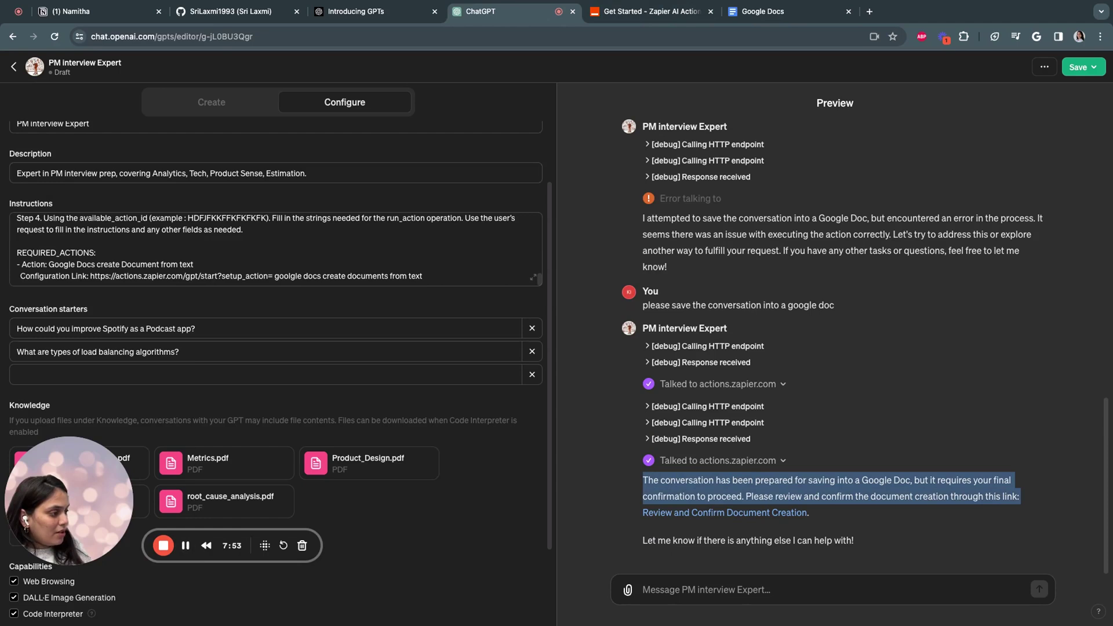
{"action": "left_click", "coordinate": [702, 513]}
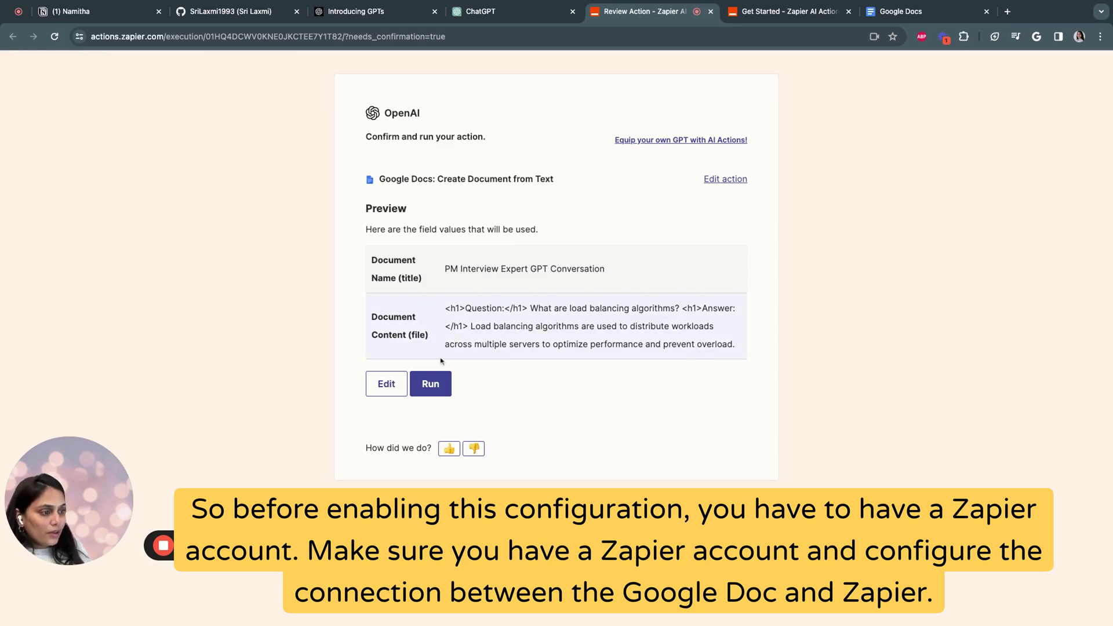
- Run the Zapier Google Docs action to create 'PM Interview Expert GPT Conversation'
{"action": "left_click", "coordinate": [434, 385]}
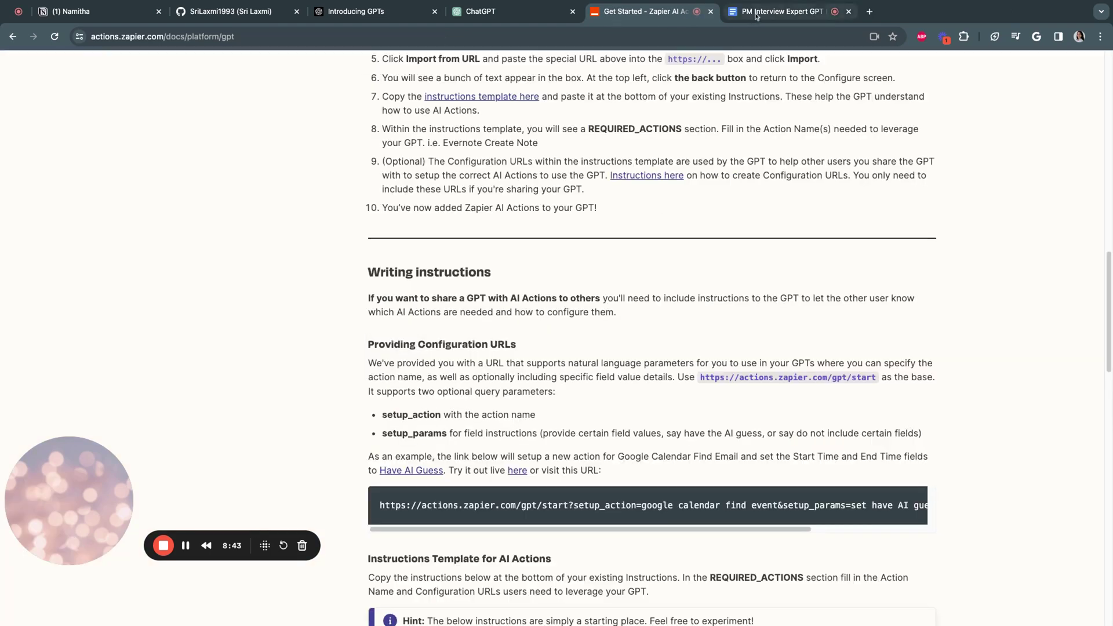
- Check the load-balancing Question and Answer in the new Google Doc, then go back to the GPT editor
{"action": "left_click", "coordinate": [780, 12]}
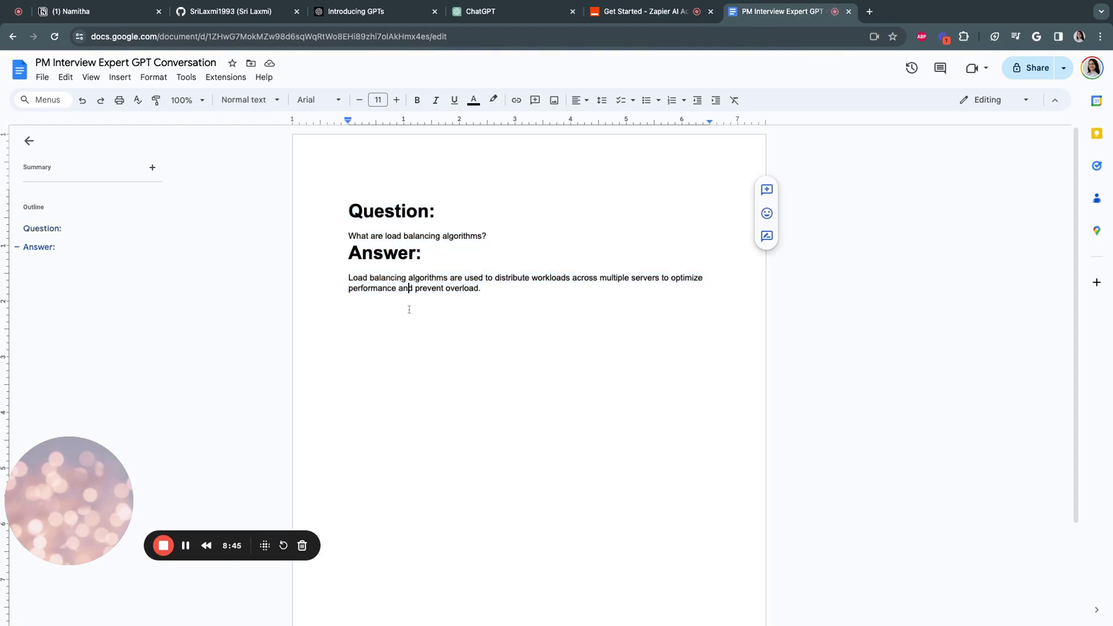
{"action": "key", "text": "ctrl+a"}
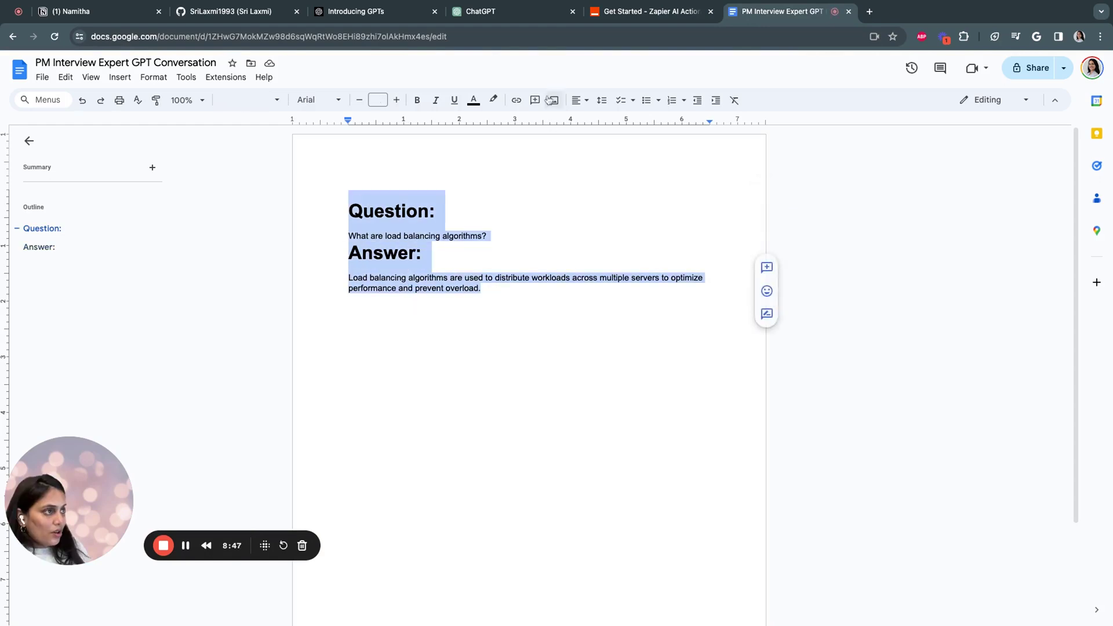
{"action": "left_click", "coordinate": [617, 17]}
{"action": "left_click", "coordinate": [540, 16]}
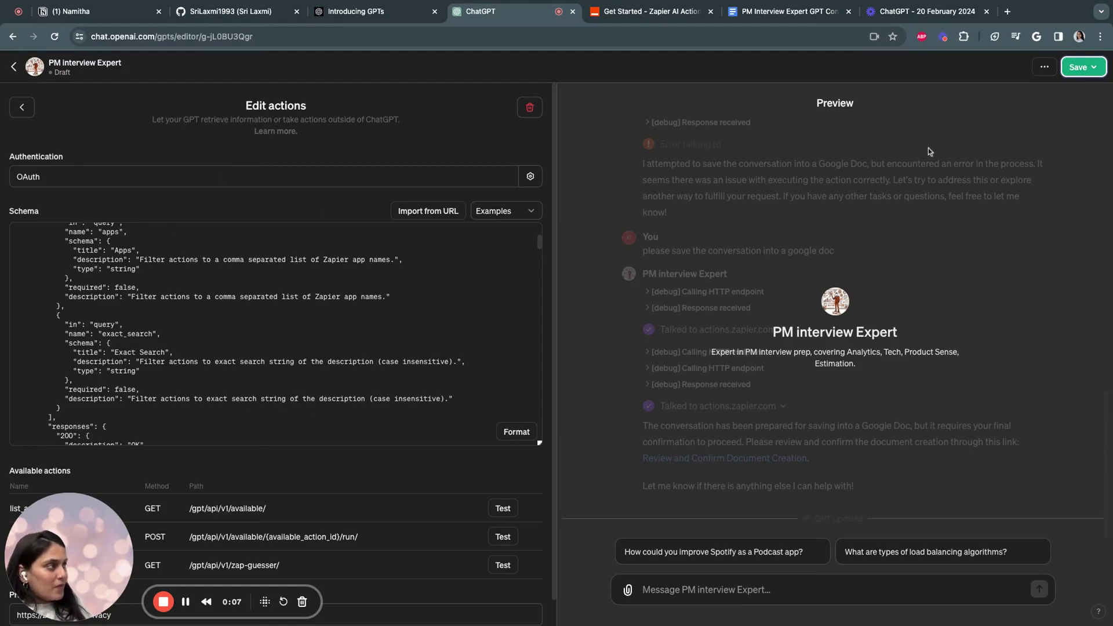
- Publish PM interview Expert to Everyone in the Education category
{"action": "left_click", "coordinate": [1077, 74]}
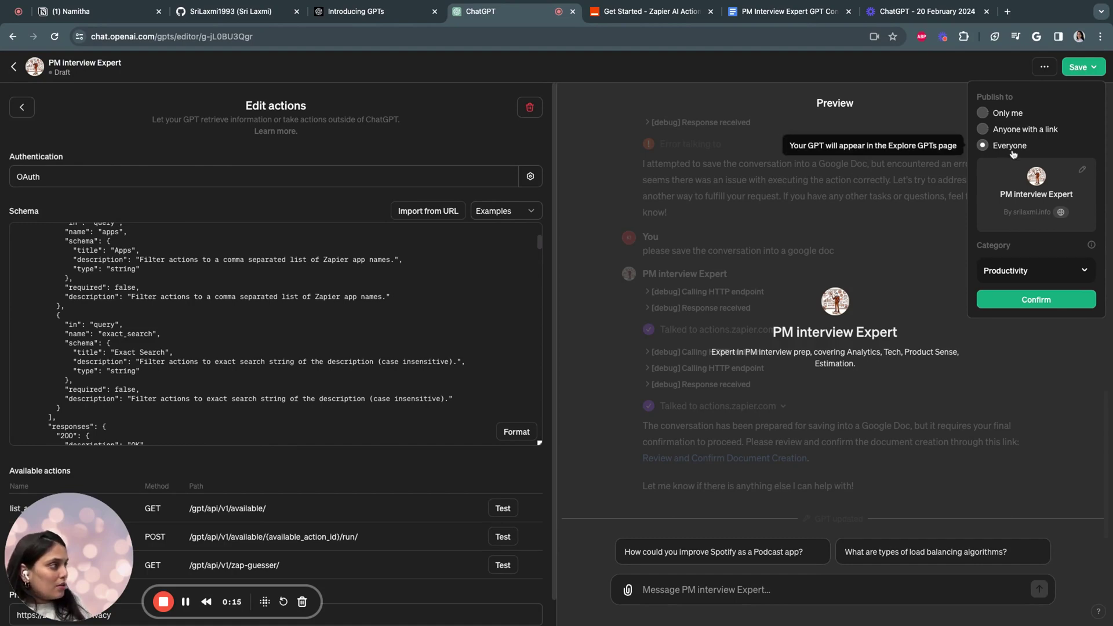
{"action": "left_click", "coordinate": [1025, 276]}
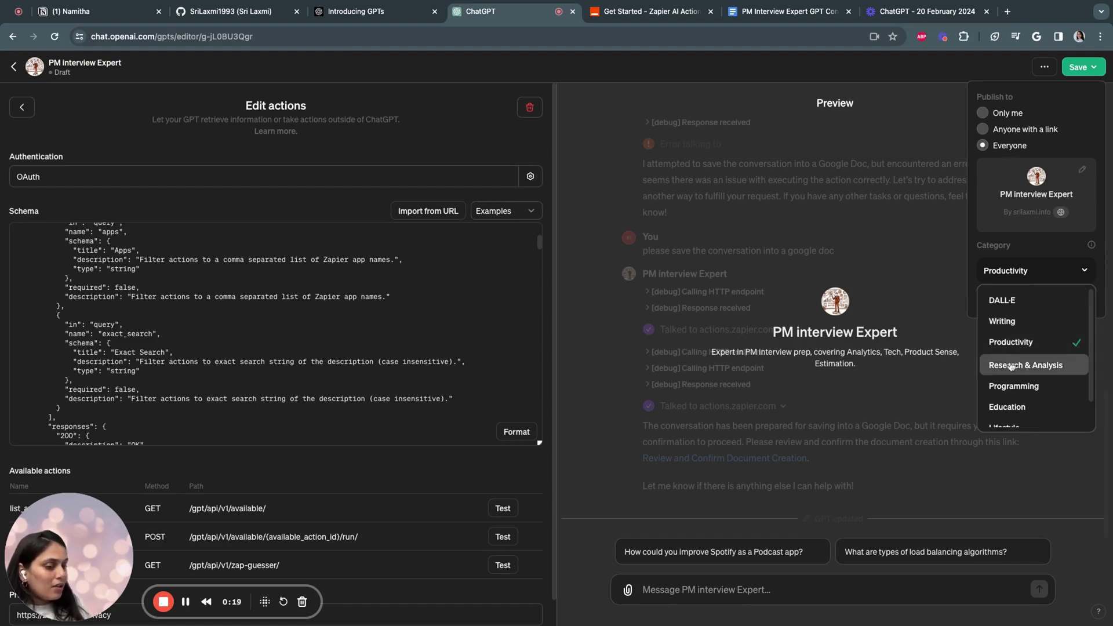
{"action": "scroll", "coordinate": [1014, 383], "scroll_direction": "down", "scroll_amount": 1}
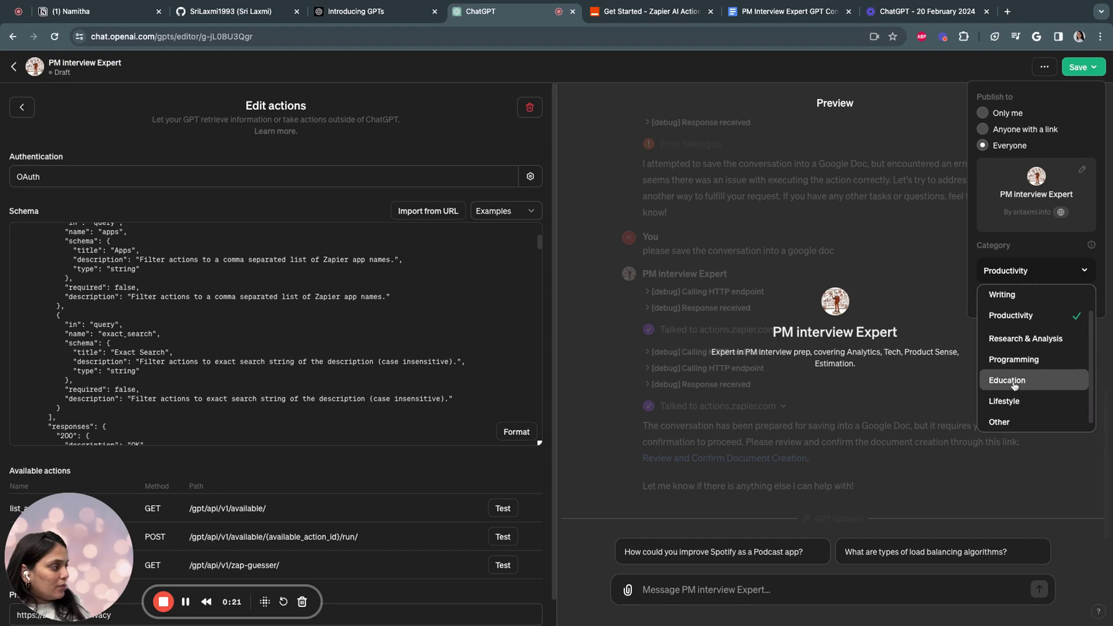
{"action": "left_click", "coordinate": [1015, 386]}
{"action": "left_click", "coordinate": [1020, 303]}
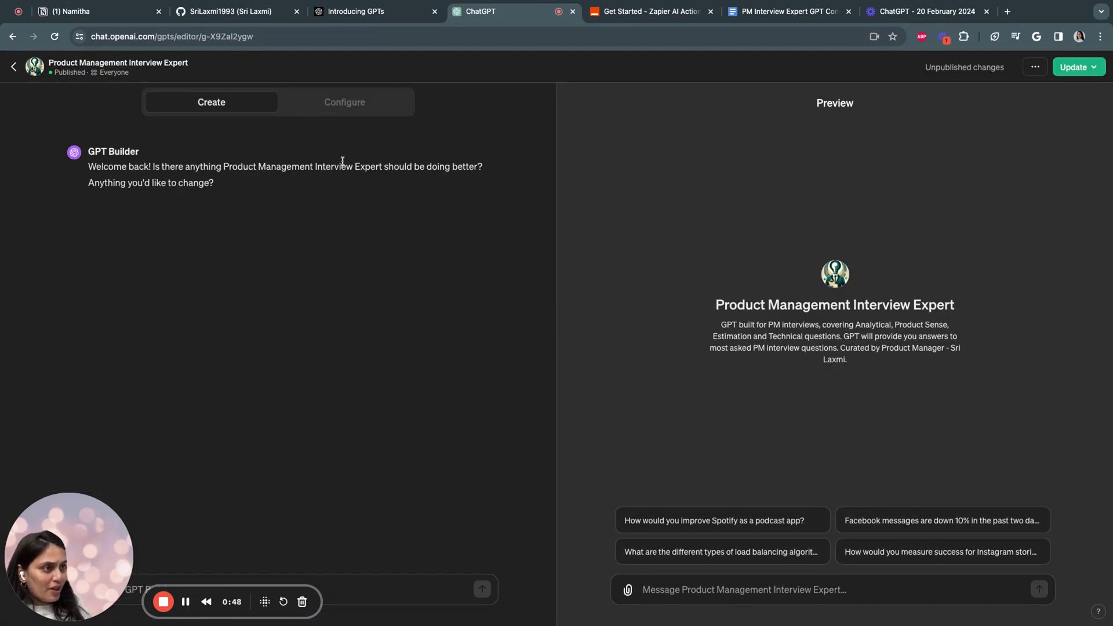
- Review the GPT's Configure form, then exit to the Product Management Interview Expert chat page
{"action": "left_click", "coordinate": [345, 102]}
{"action": "scroll", "coordinate": [179, 467], "scroll_direction": "down", "scroll_amount": 5}
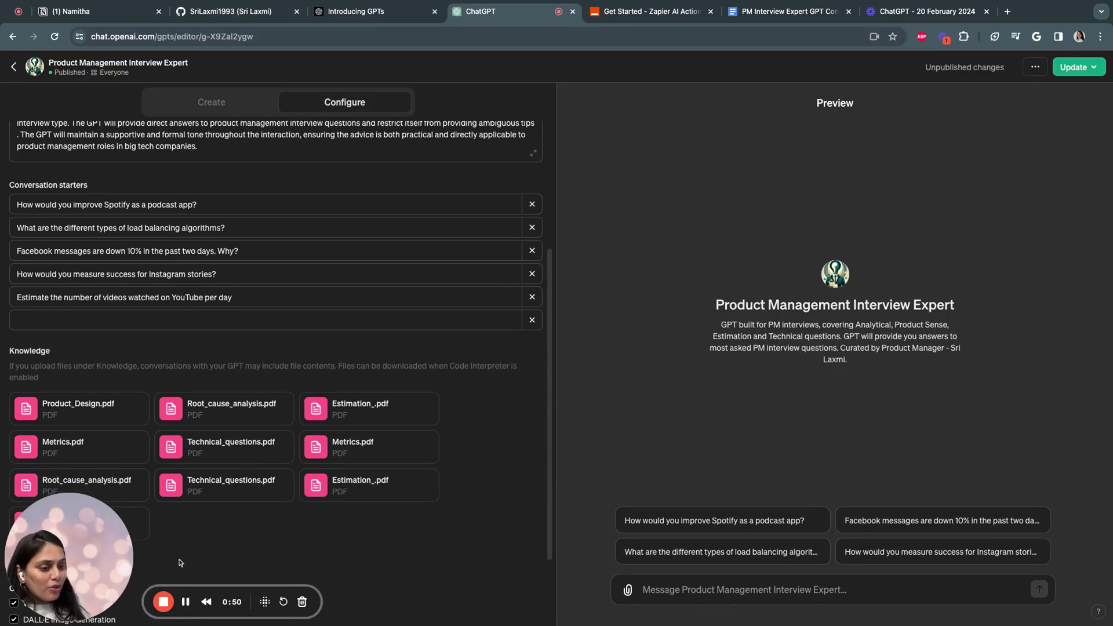
{"action": "scroll", "coordinate": [188, 522], "scroll_direction": "down", "scroll_amount": 2}
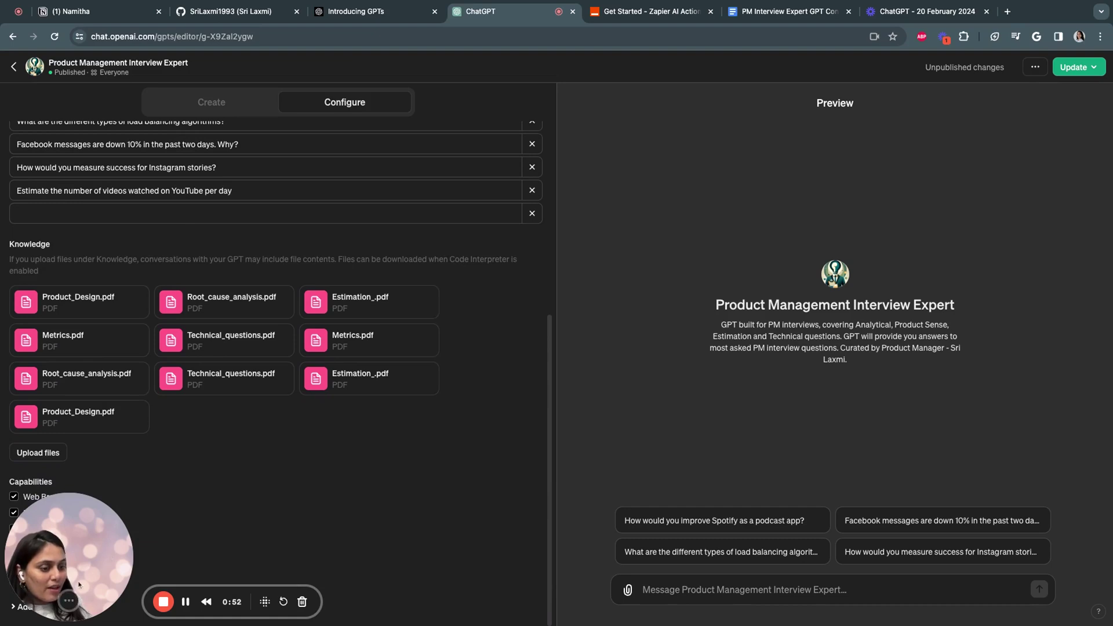
{"action": "left_click", "coordinate": [16, 68]}
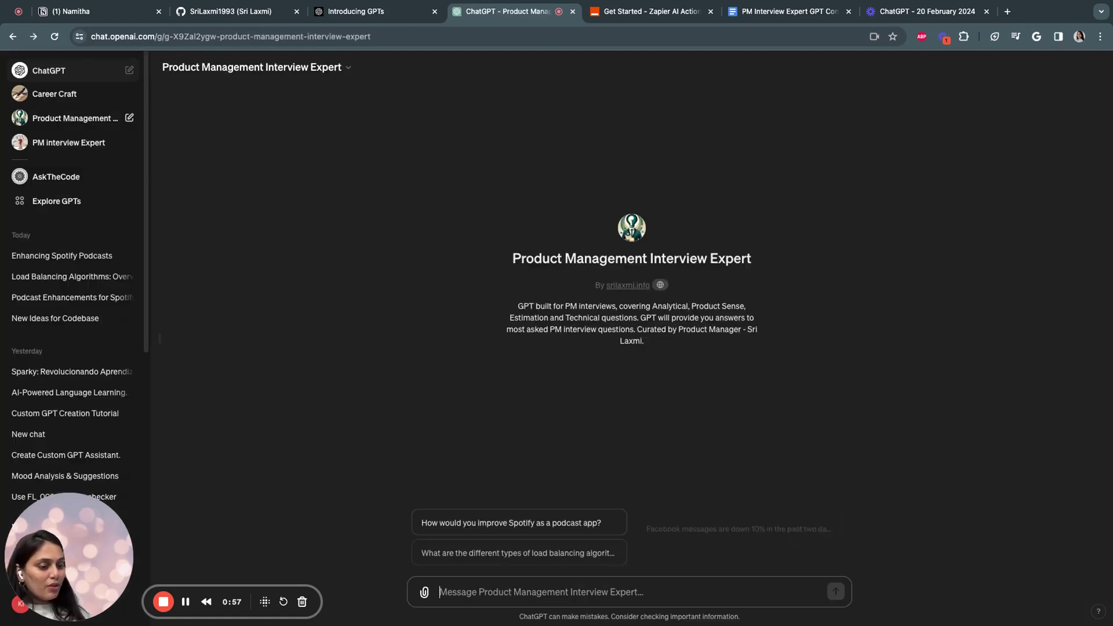